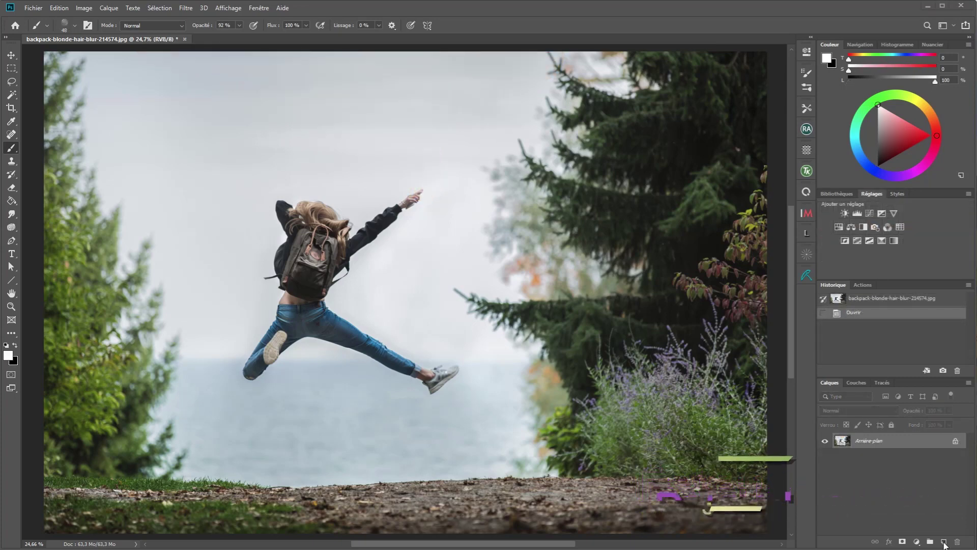
- Add a new layer and set up the "nuage" brush at 150 px with white as the foreground colour
{"action": "left_click", "coordinate": [944, 542]}
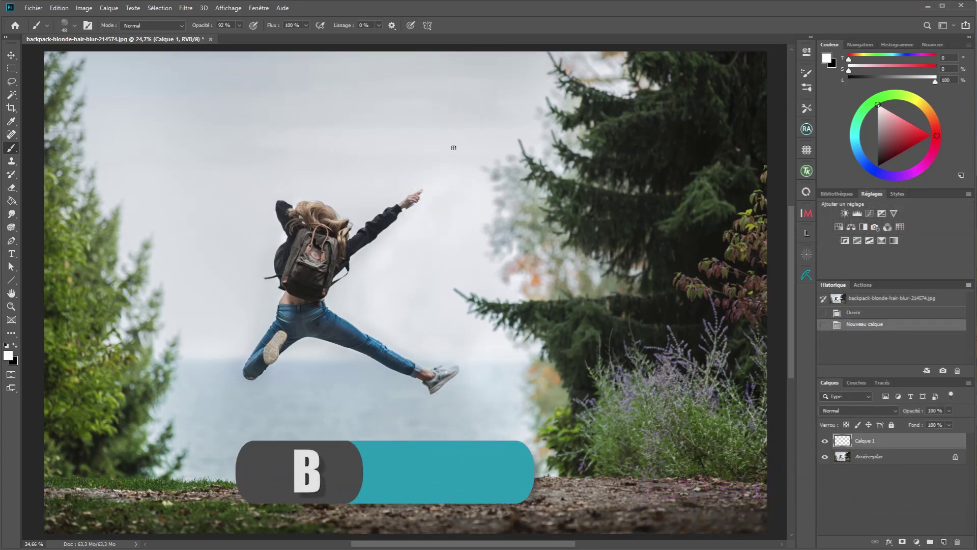
{"action": "right_click", "coordinate": [449, 106]}
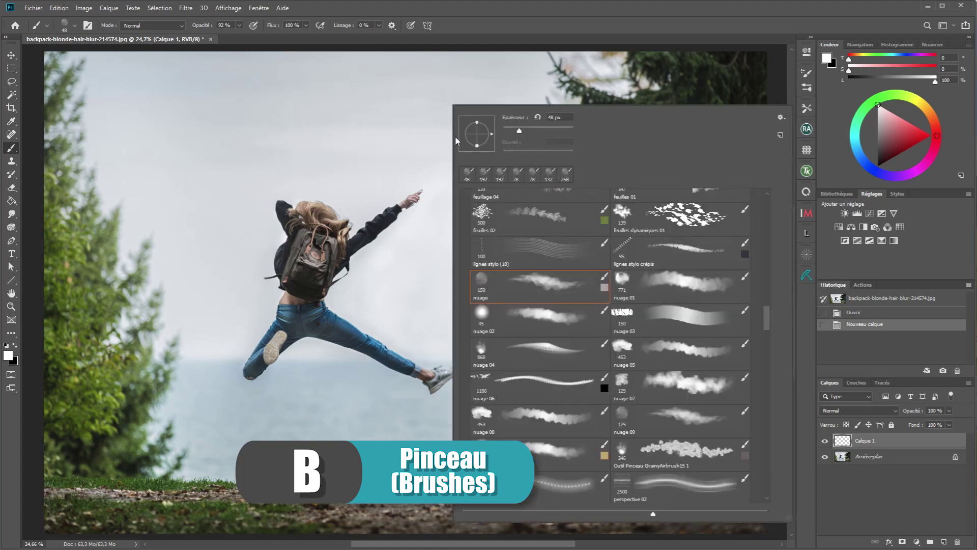
{"action": "left_click", "coordinate": [483, 282]}
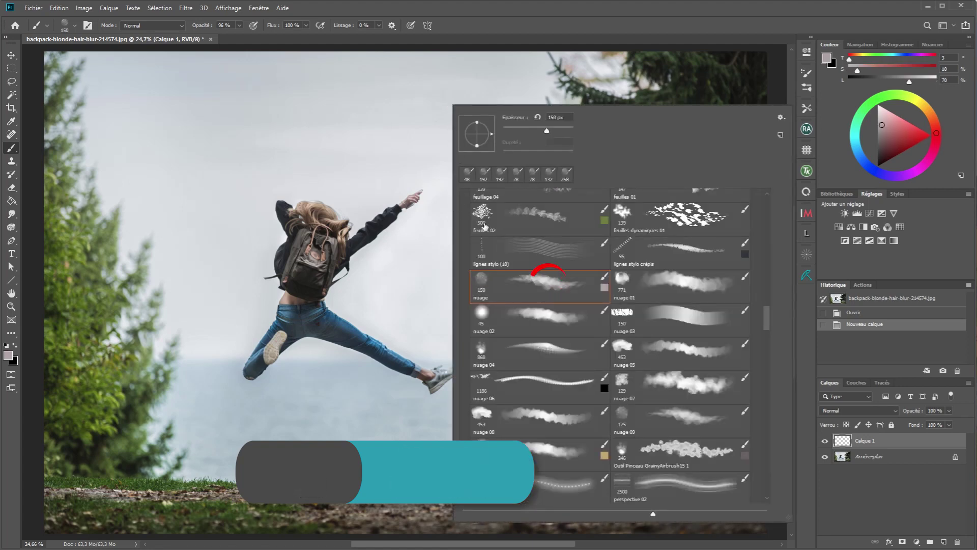
{"action": "left_click", "coordinate": [567, 29]}
{"action": "key", "text": "d"}
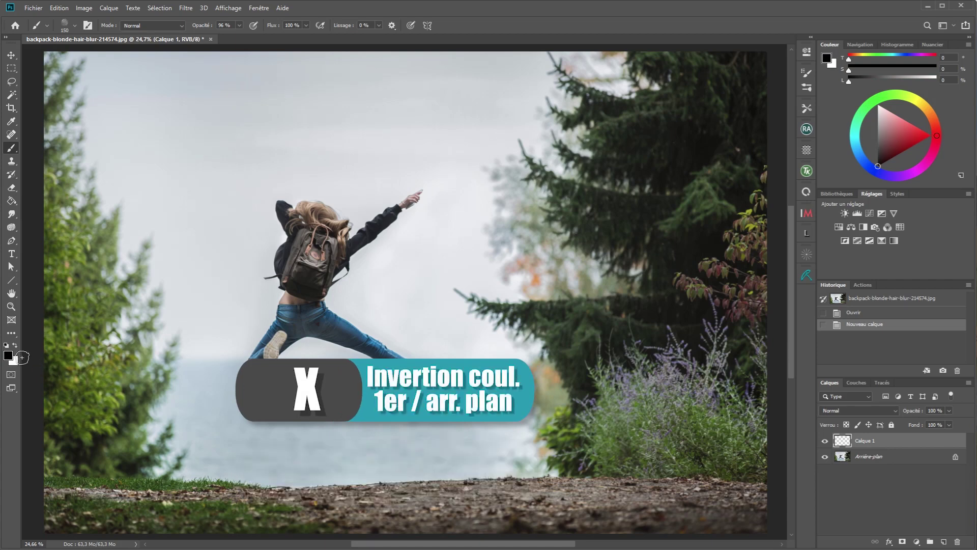
{"action": "key", "text": "x"}
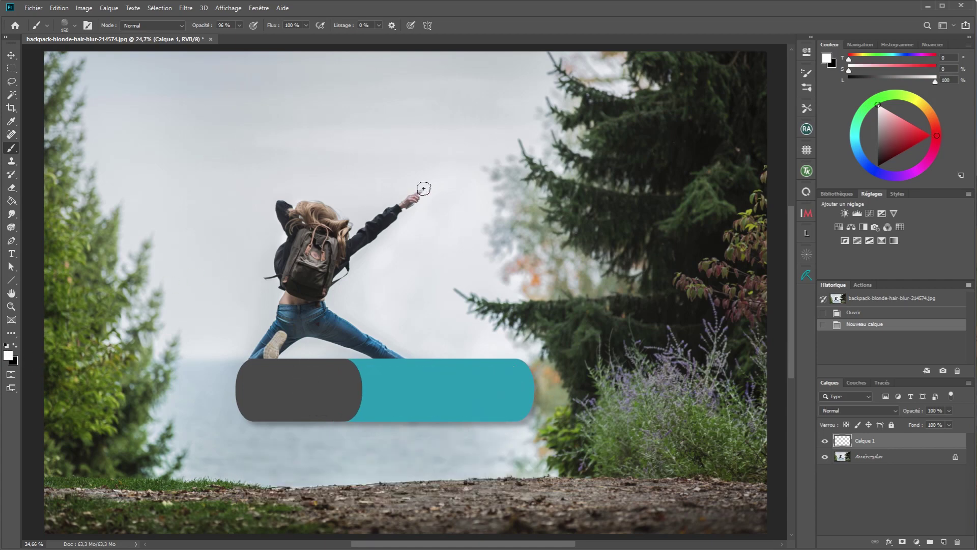
- Paint small white wisps above the woman's raised hand and apply the last yellow fire style to the layer
{"action": "mouse_move", "coordinate": [405, 149]}
{"action": "left_mouse_down"}
{"action": "mouse_move", "coordinate": [420, 179]}
{"action": "mouse_move", "coordinate": [424, 148]}
{"action": "left_mouse_up"}
{"action": "mouse_move", "coordinate": [426, 185]}
{"action": "left_mouse_down"}
{"action": "mouse_move", "coordinate": [431, 145]}
{"action": "mouse_move", "coordinate": [421, 182]}
{"action": "mouse_move", "coordinate": [405, 133]}
{"action": "left_mouse_up"}
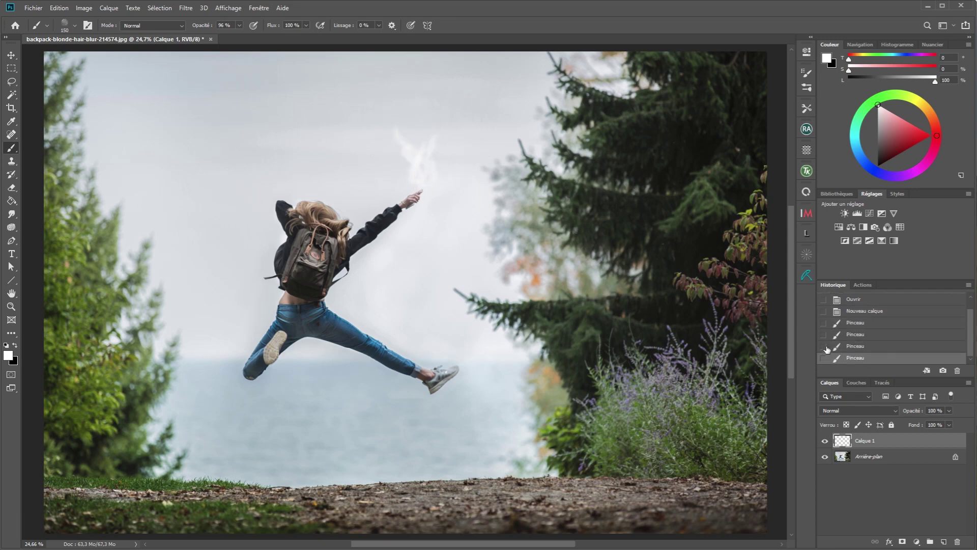
{"action": "left_click", "coordinate": [897, 194]}
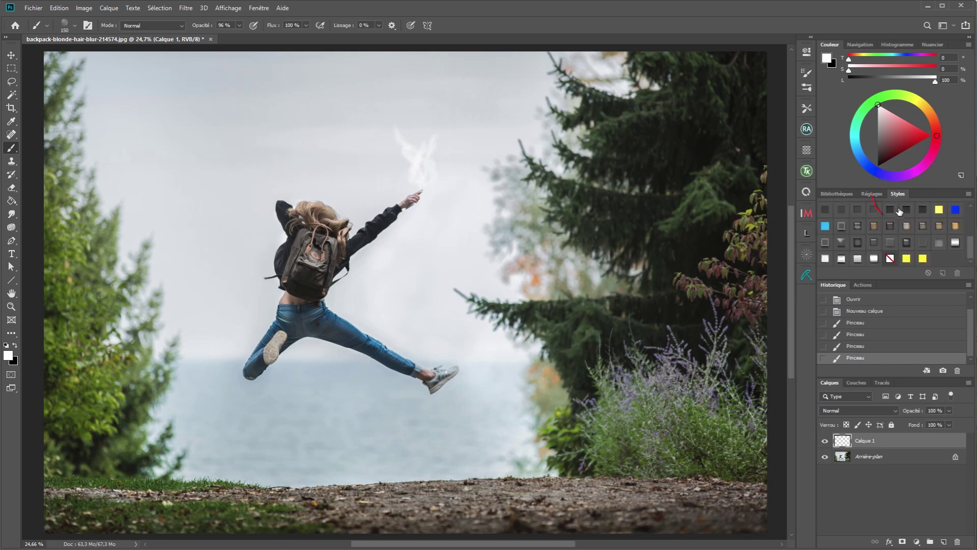
{"action": "left_click", "coordinate": [923, 259]}
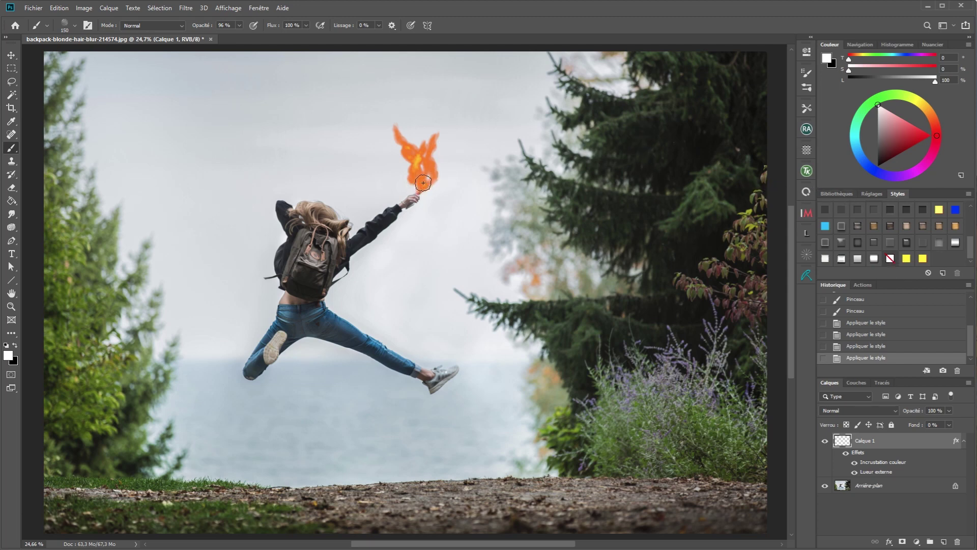
- Build up the flame on Calque 1 with upward strokes from the hand, enlarging the brush to 414 px for two spreading tongues
{"action": "left_click_drag", "start_coordinate": [418, 155], "coordinate": [412, 136]}
{"action": "left_click_drag", "start_coordinate": [424, 182], "coordinate": [424, 127]}
{"action": "mouse_move", "coordinate": [413, 164]}
{"action": "left_mouse_down"}
{"action": "mouse_move", "coordinate": [424, 169]}
{"action": "mouse_move", "coordinate": [377, 88]}
{"action": "left_mouse_up"}
{"action": "left_click_drag", "start_coordinate": [405, 128], "coordinate": [366, 76]}
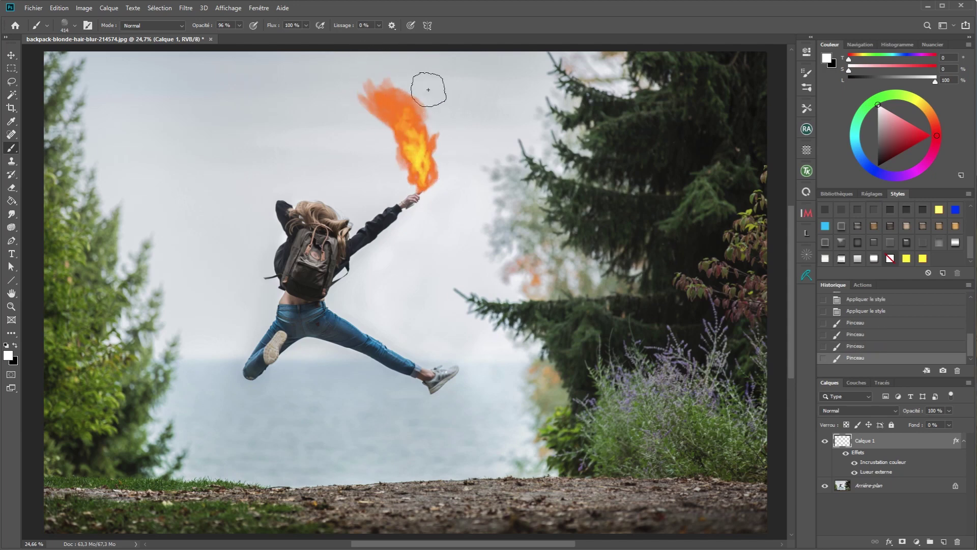
{"action": "left_click_drag", "start_coordinate": [424, 142], "coordinate": [435, 69]}
{"action": "mouse_move", "coordinate": [426, 169]}
{"action": "left_mouse_down"}
{"action": "mouse_move", "coordinate": [421, 186]}
{"action": "mouse_move", "coordinate": [422, 142]}
{"action": "mouse_move", "coordinate": [449, 100]}
{"action": "left_mouse_up"}
{"action": "mouse_move", "coordinate": [414, 175]}
{"action": "left_mouse_down"}
{"action": "mouse_move", "coordinate": [379, 118]}
{"action": "mouse_move", "coordinate": [381, 92]}
{"action": "left_mouse_up"}
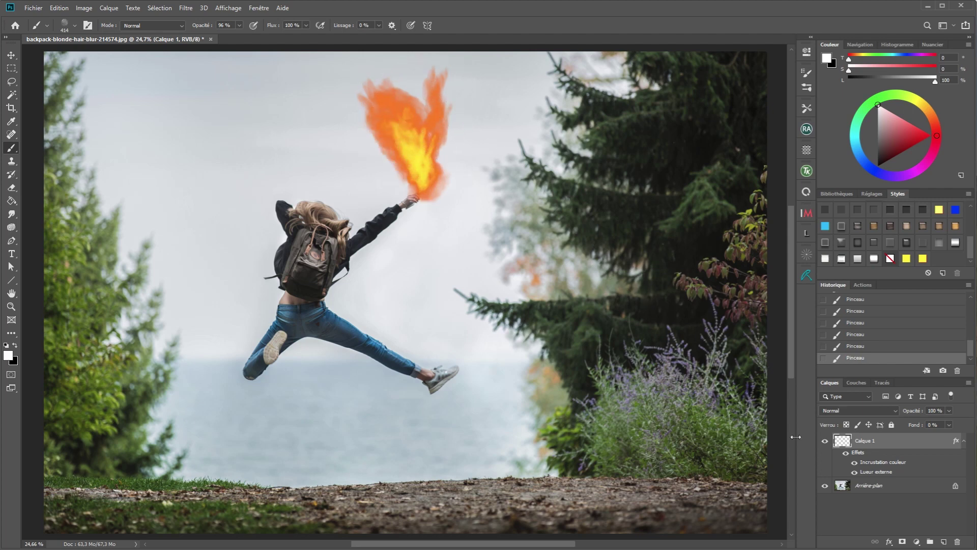
- Paint small white highlights in the flame's core on a new layer with the cloud brush at 97 px
{"action": "left_click", "coordinate": [943, 543]}
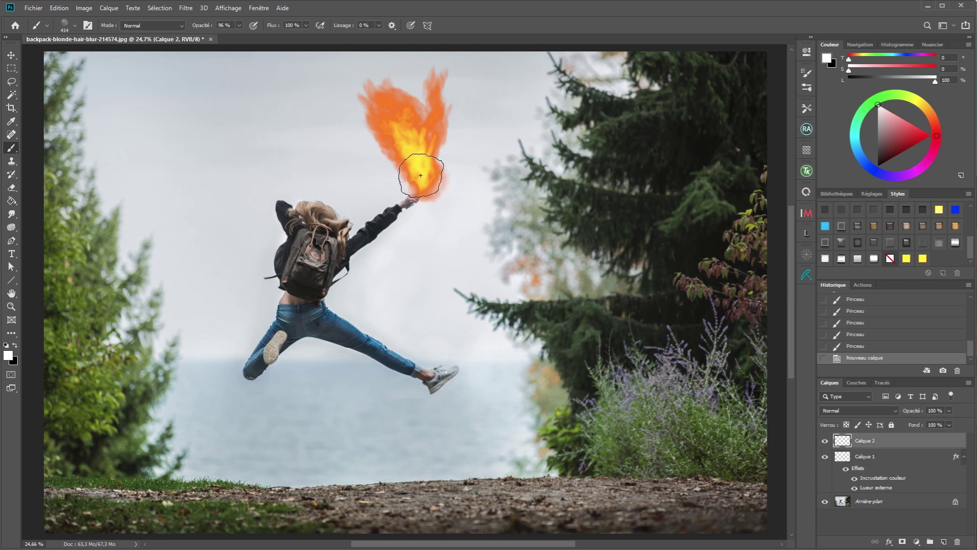
{"action": "mouse_move", "coordinate": [420, 174]}
{"action": "left_mouse_down"}
{"action": "mouse_move", "coordinate": [408, 176]}
{"action": "mouse_move", "coordinate": [418, 191]}
{"action": "left_mouse_up"}
{"action": "left_click", "coordinate": [421, 179]}
{"action": "left_click", "coordinate": [420, 175]}
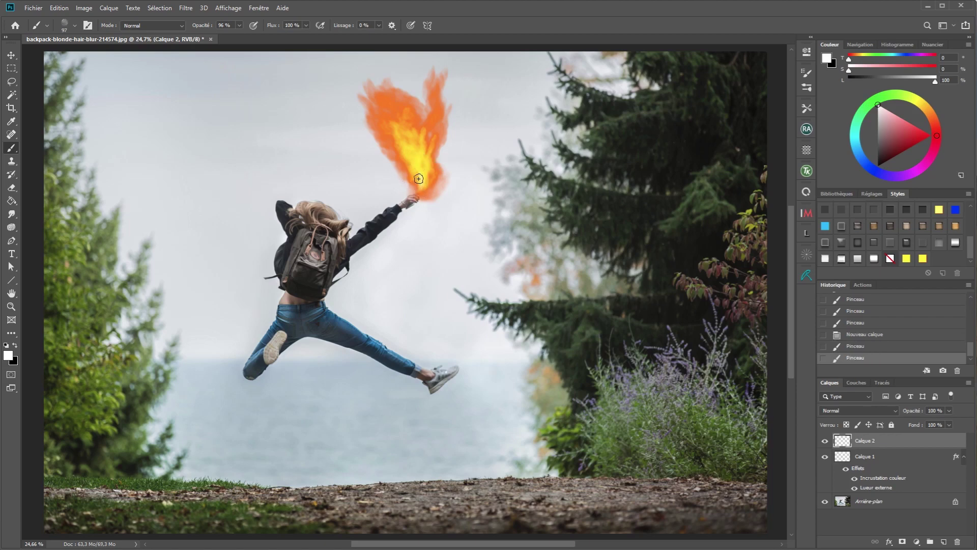
{"action": "left_click", "coordinate": [417, 161]}
{"action": "left_click", "coordinate": [421, 153]}
{"action": "left_click", "coordinate": [420, 177]}
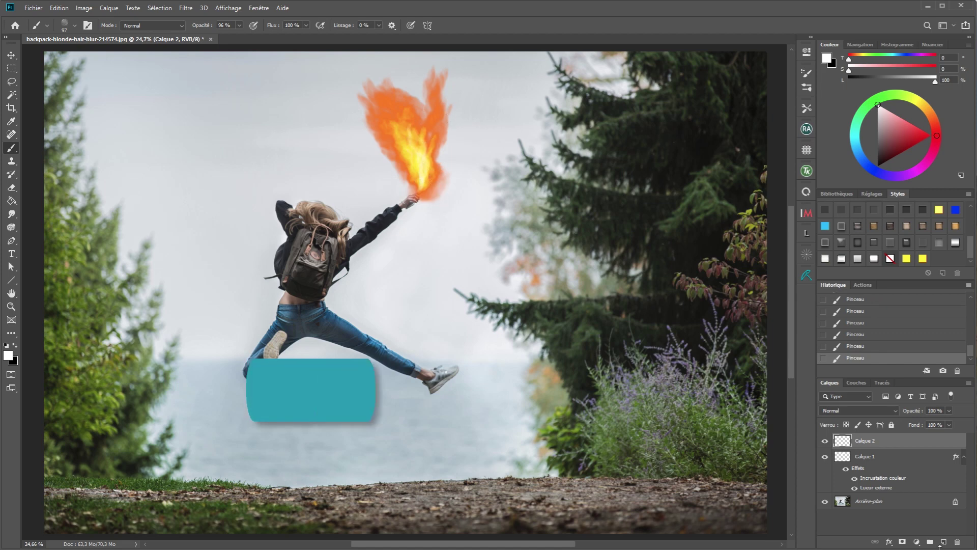
- Paint black smoke rising around and above the flame on another new layer, enlarging the brush to 584 px and up to 1176 px
{"action": "left_click", "coordinate": [944, 542]}
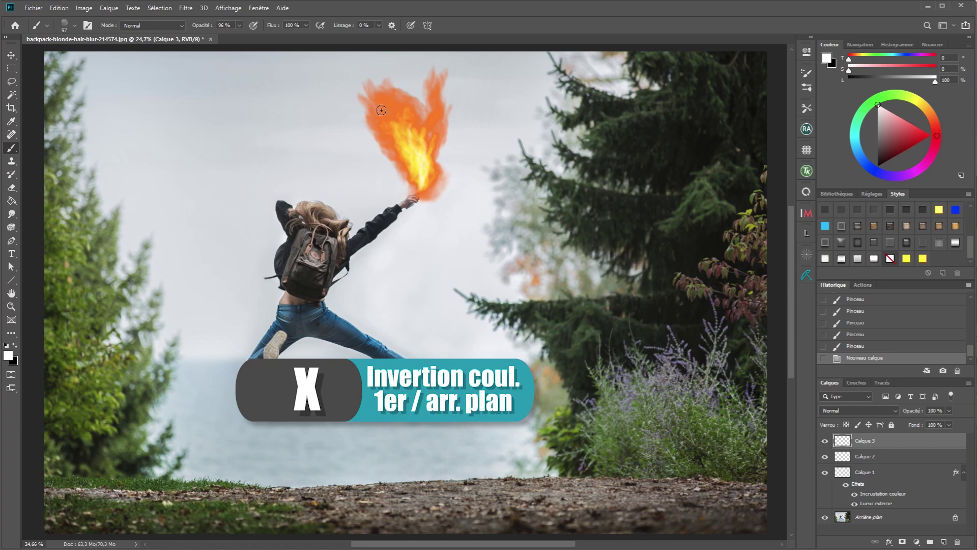
{"action": "key", "text": "x"}
{"action": "mouse_move", "coordinate": [379, 104]}
{"action": "left_mouse_down"}
{"action": "mouse_move", "coordinate": [418, 96]}
{"action": "mouse_move", "coordinate": [371, 75]}
{"action": "mouse_move", "coordinate": [352, 48]}
{"action": "left_mouse_up"}
{"action": "left_click_drag", "start_coordinate": [393, 158], "coordinate": [368, 141]}
{"action": "left_click_drag", "start_coordinate": [368, 139], "coordinate": [317, 50]}
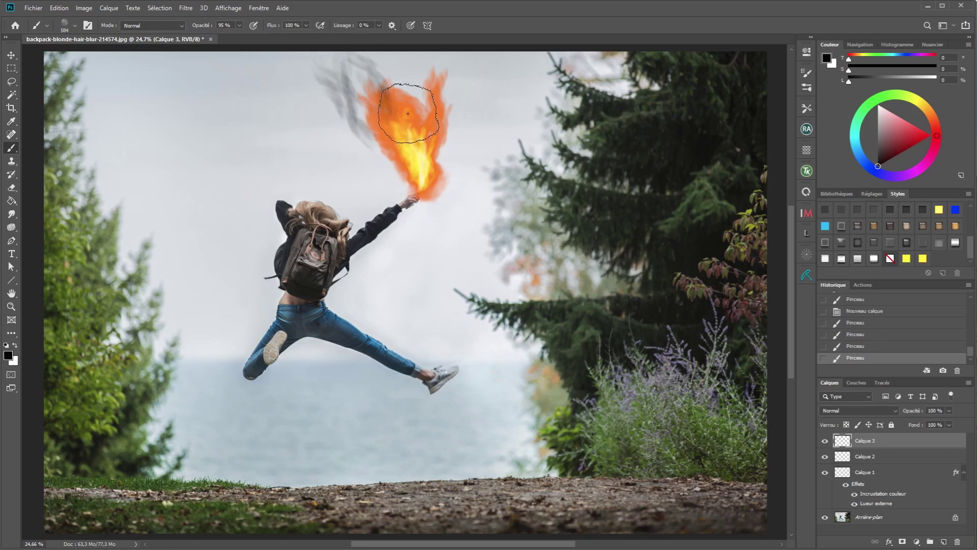
{"action": "left_click_drag", "start_coordinate": [415, 118], "coordinate": [398, 54]}
{"action": "left_click_drag", "start_coordinate": [409, 160], "coordinate": [409, 53]}
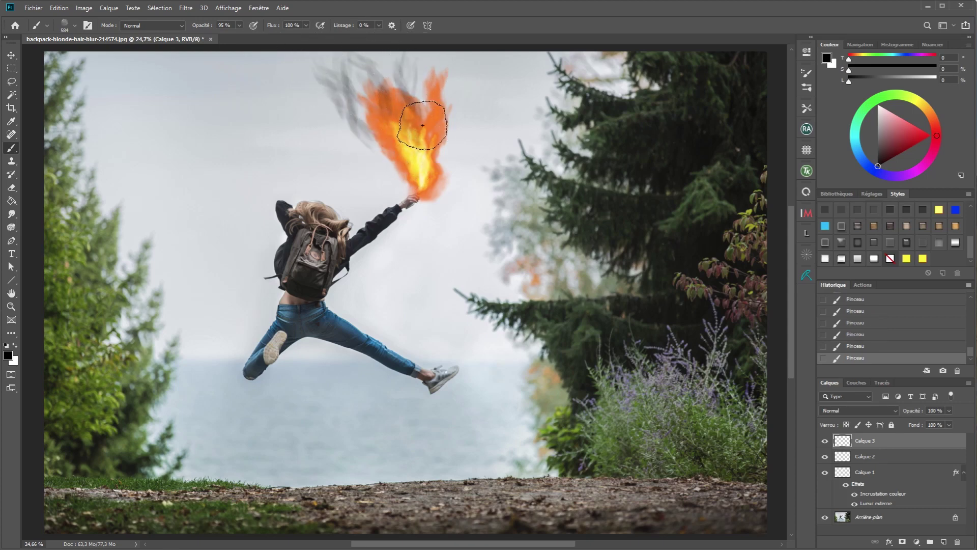
{"action": "left_click_drag", "start_coordinate": [422, 122], "coordinate": [416, 54]}
{"action": "mouse_move", "coordinate": [410, 88]}
{"action": "left_mouse_down"}
{"action": "mouse_move", "coordinate": [427, 128]}
{"action": "mouse_move", "coordinate": [443, 101]}
{"action": "mouse_move", "coordinate": [434, 66]}
{"action": "mouse_move", "coordinate": [461, 47]}
{"action": "mouse_move", "coordinate": [424, 96]}
{"action": "mouse_move", "coordinate": [390, 66]}
{"action": "mouse_move", "coordinate": [376, 78]}
{"action": "mouse_move", "coordinate": [357, 50]}
{"action": "mouse_move", "coordinate": [354, 66]}
{"action": "mouse_move", "coordinate": [402, 73]}
{"action": "mouse_move", "coordinate": [395, 48]}
{"action": "left_mouse_up"}
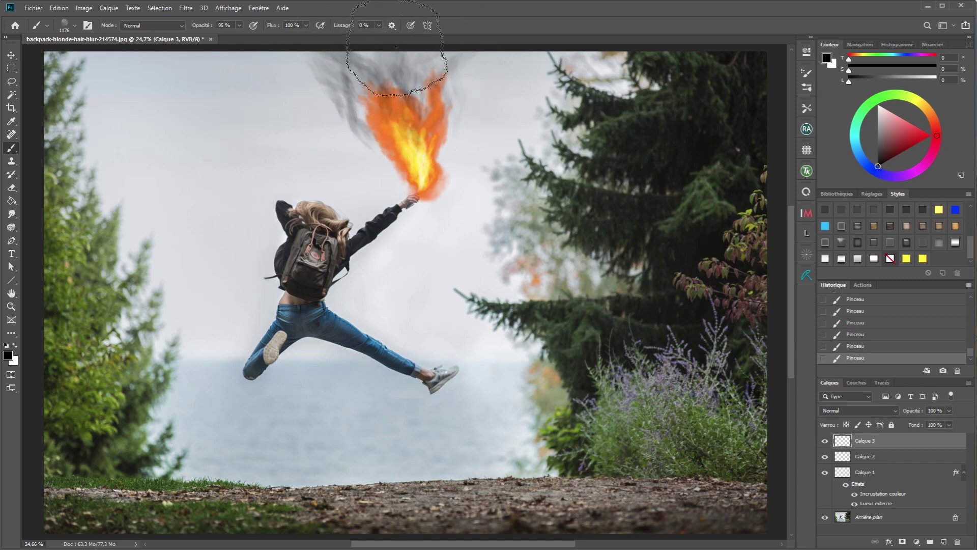
{"action": "mouse_move", "coordinate": [407, 152]}
{"action": "left_mouse_down"}
{"action": "mouse_move", "coordinate": [407, 92]}
{"action": "mouse_move", "coordinate": [448, 110]}
{"action": "mouse_move", "coordinate": [395, 125]}
{"action": "mouse_move", "coordinate": [314, 63]}
{"action": "mouse_move", "coordinate": [270, 46]}
{"action": "left_mouse_up"}
{"action": "left_click_drag", "start_coordinate": [418, 87], "coordinate": [400, 43]}
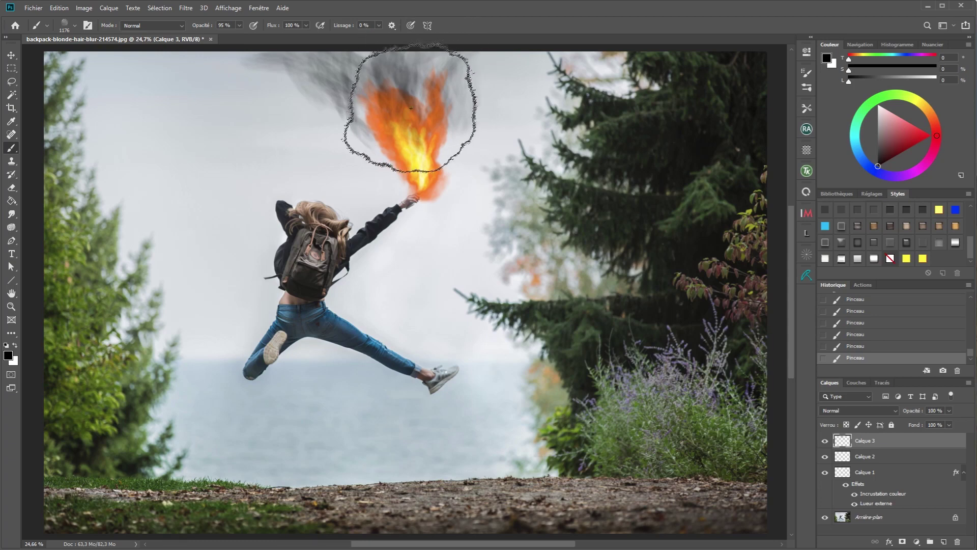
- Extend the flames on Calque 1 up to the image's upper edge and out over the smoke with the 1176 px brush
{"action": "left_click", "coordinate": [839, 472]}
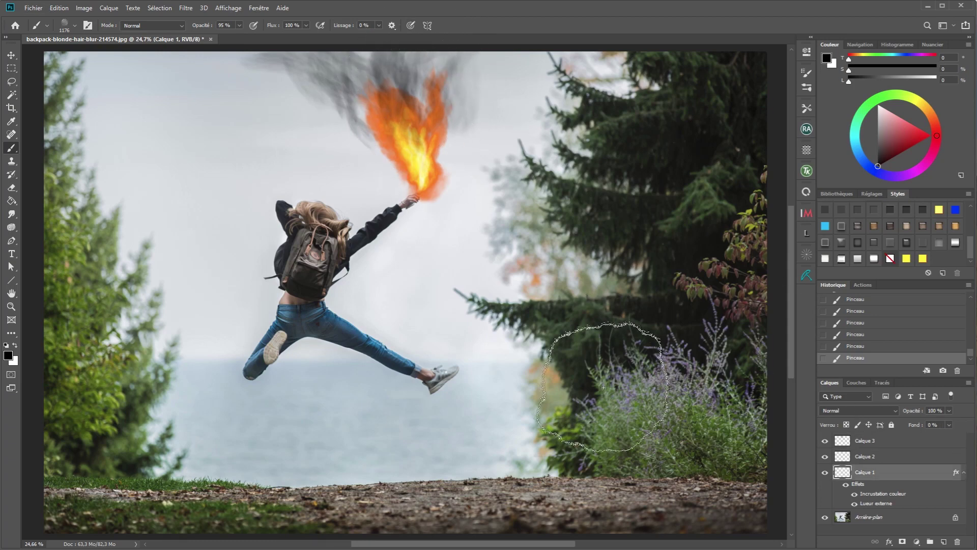
{"action": "mouse_move", "coordinate": [394, 122]}
{"action": "left_mouse_down"}
{"action": "mouse_move", "coordinate": [342, 61]}
{"action": "mouse_move", "coordinate": [339, 40]}
{"action": "left_mouse_up"}
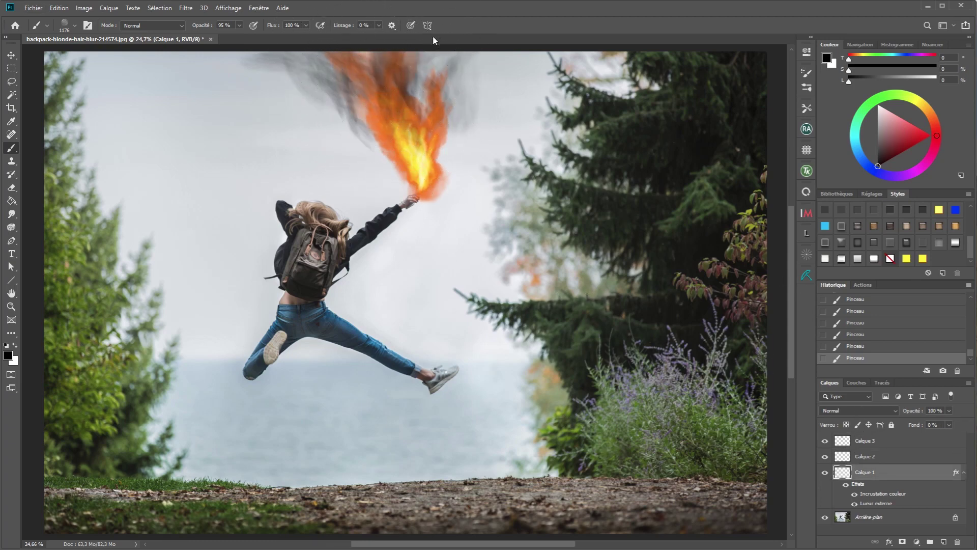
{"action": "mouse_move", "coordinate": [433, 102]}
{"action": "left_mouse_down"}
{"action": "mouse_move", "coordinate": [407, 71]}
{"action": "mouse_move", "coordinate": [419, 35]}
{"action": "left_mouse_up"}
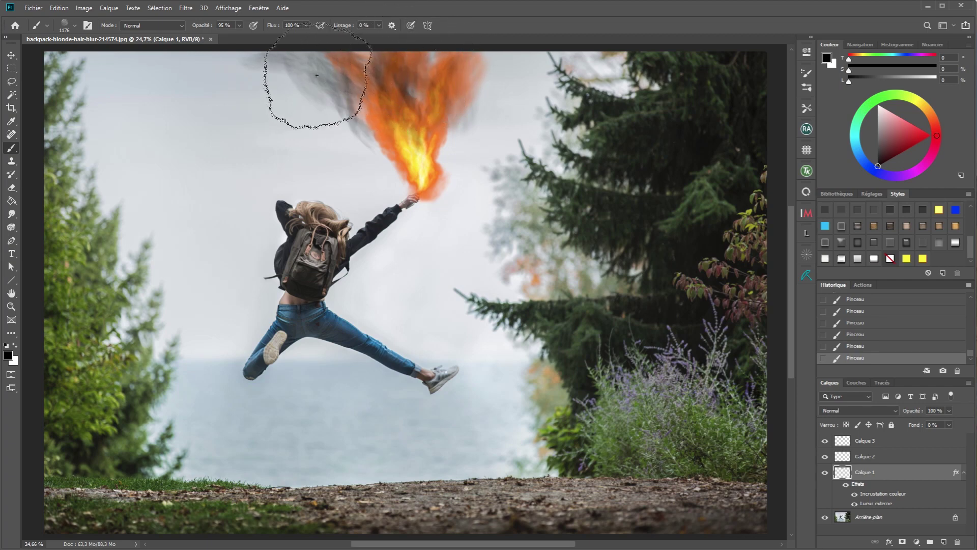
{"action": "left_click_drag", "start_coordinate": [328, 68], "coordinate": [301, 43]}
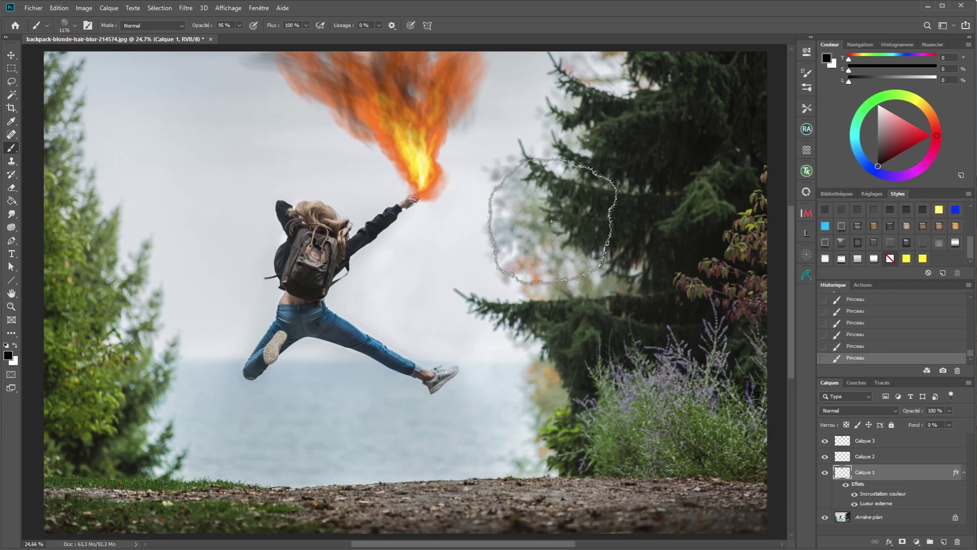
- Convert Calque 1, Calque 2 and Calque 3 together into one smart object
{"action": "left_click", "coordinate": [911, 441], "text": "shift"}
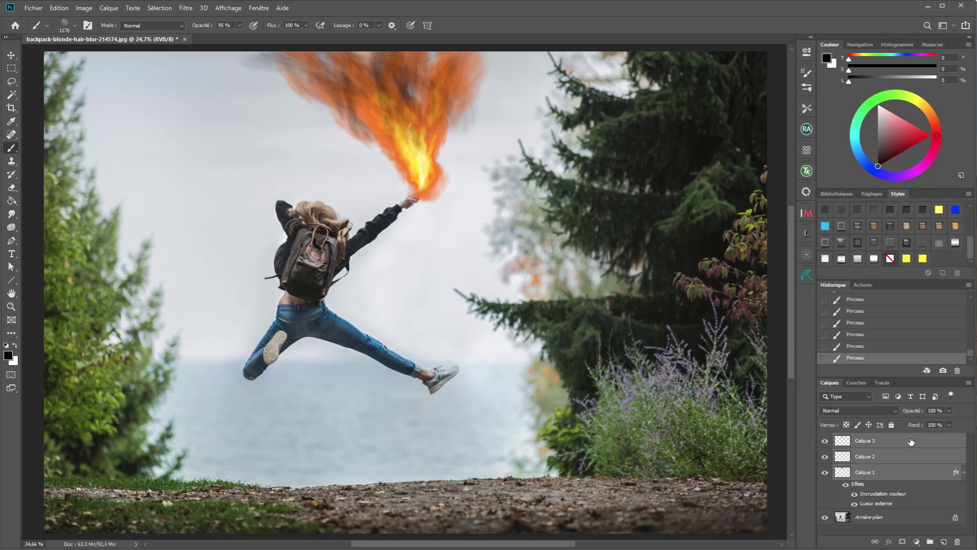
{"action": "key", "text": "ctrl+e"}
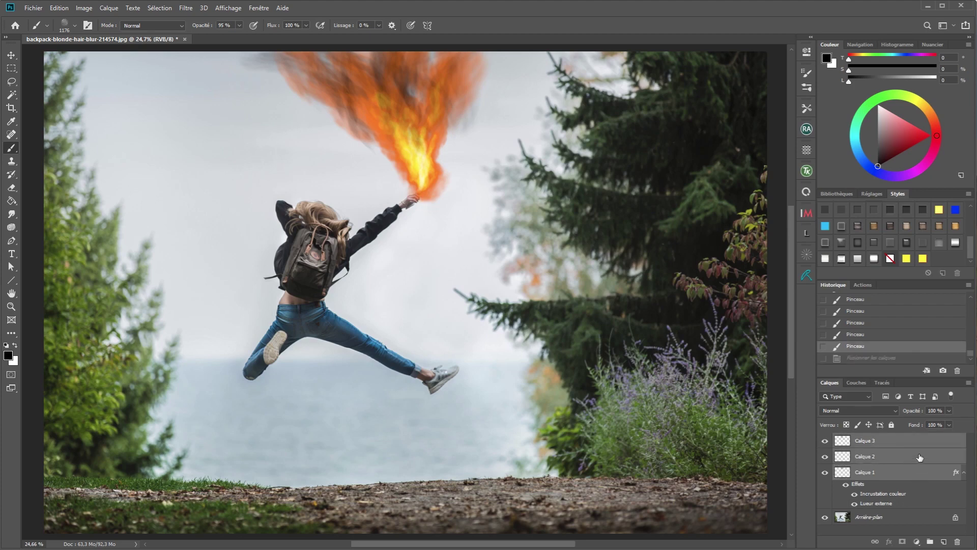
{"action": "right_click", "coordinate": [915, 456]}
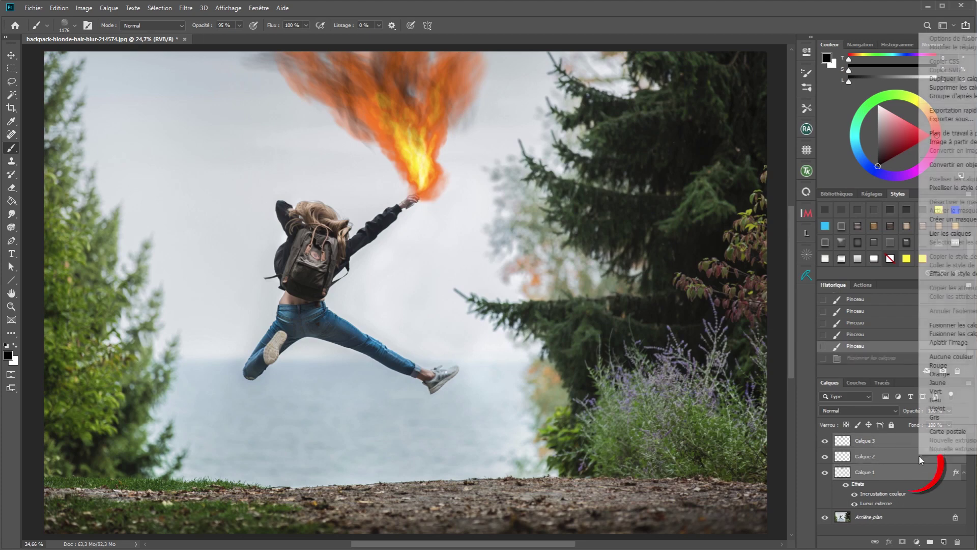
{"action": "right_click", "coordinate": [854, 456]}
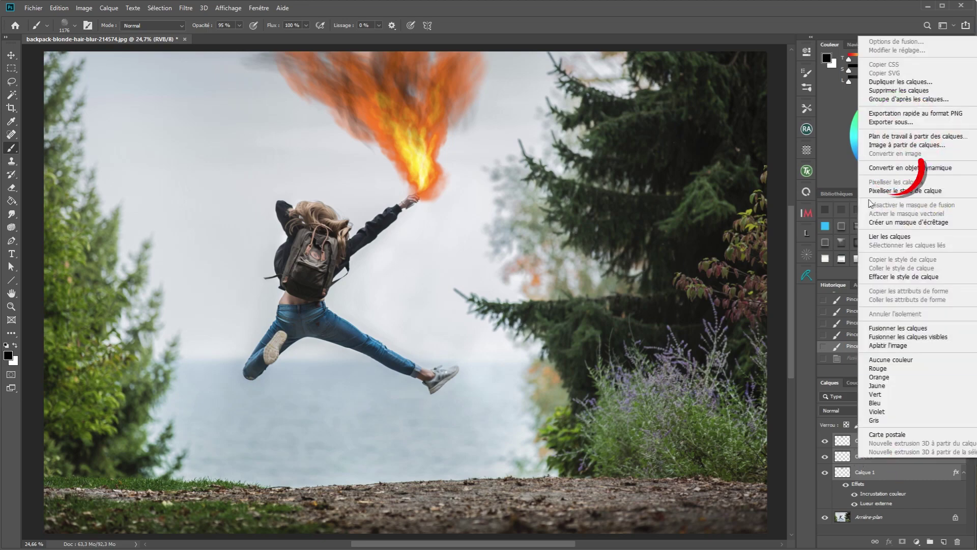
{"action": "left_click", "coordinate": [881, 167]}
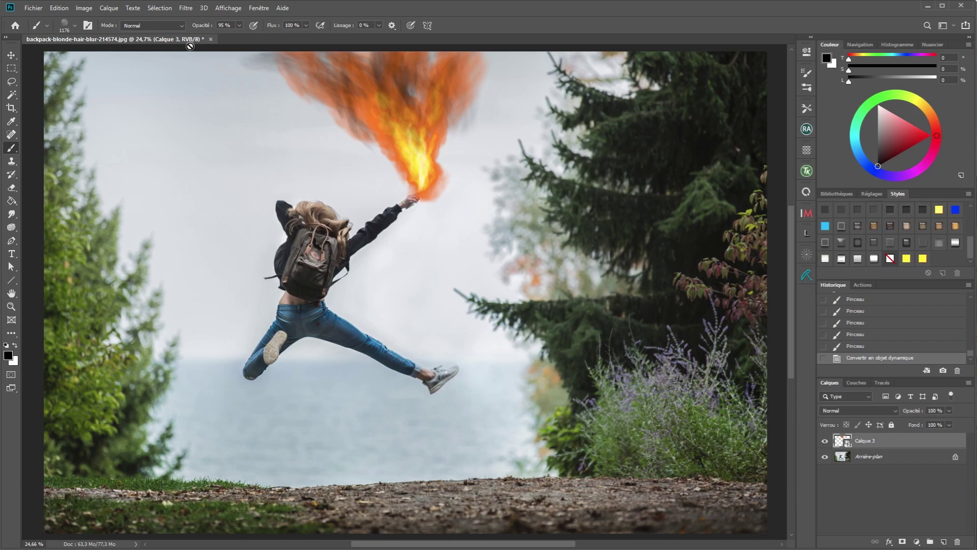
- Apply the Liquify filter to the fire, pushing its flames outward and reshaping its core with a warp brush of size 1297
{"action": "left_click", "coordinate": [186, 8]}
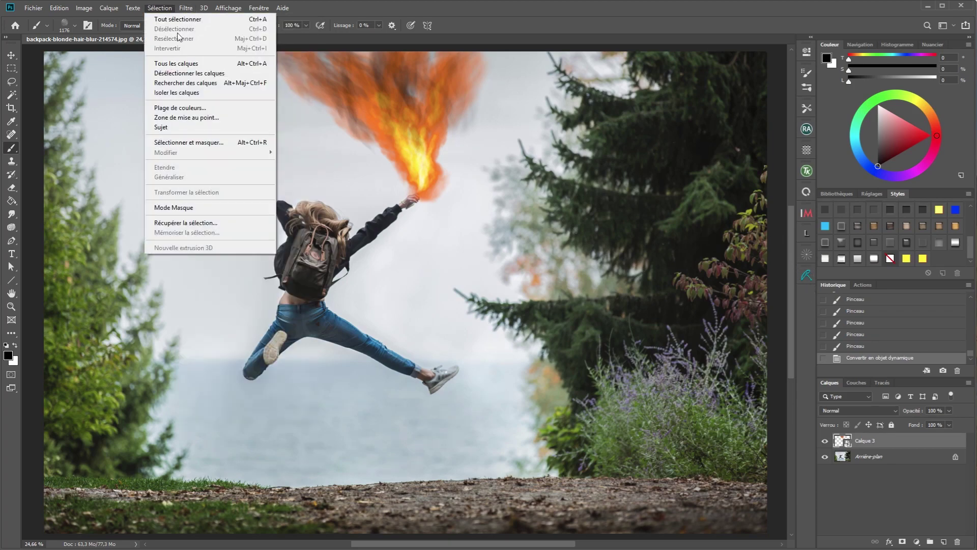
{"action": "left_click", "coordinate": [190, 88]}
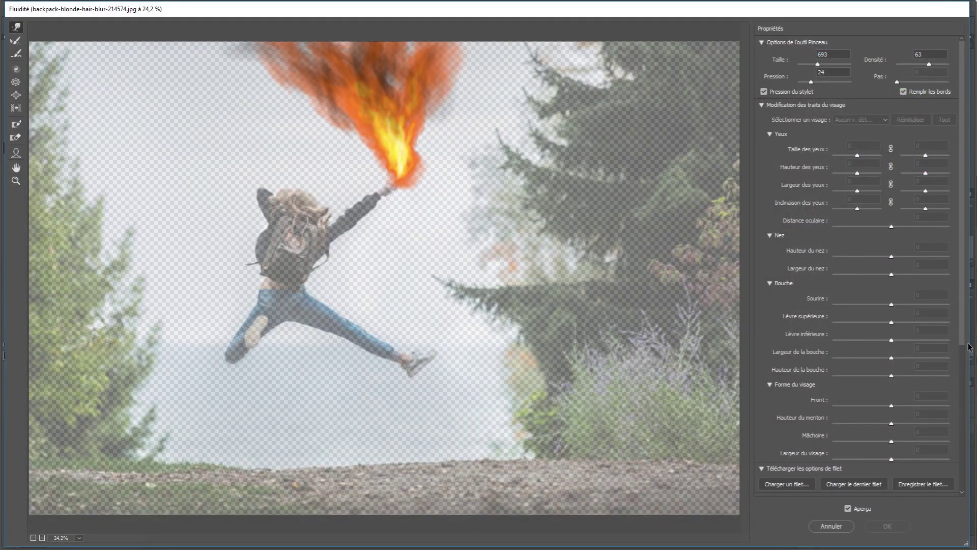
{"action": "mouse_move", "coordinate": [307, 104]}
{"action": "left_mouse_down", "text": "alt"}
{"action": "mouse_move", "coordinate": [360, 99]}
{"action": "mouse_move", "coordinate": [212, 33]}
{"action": "left_mouse_up", "text": "alt"}
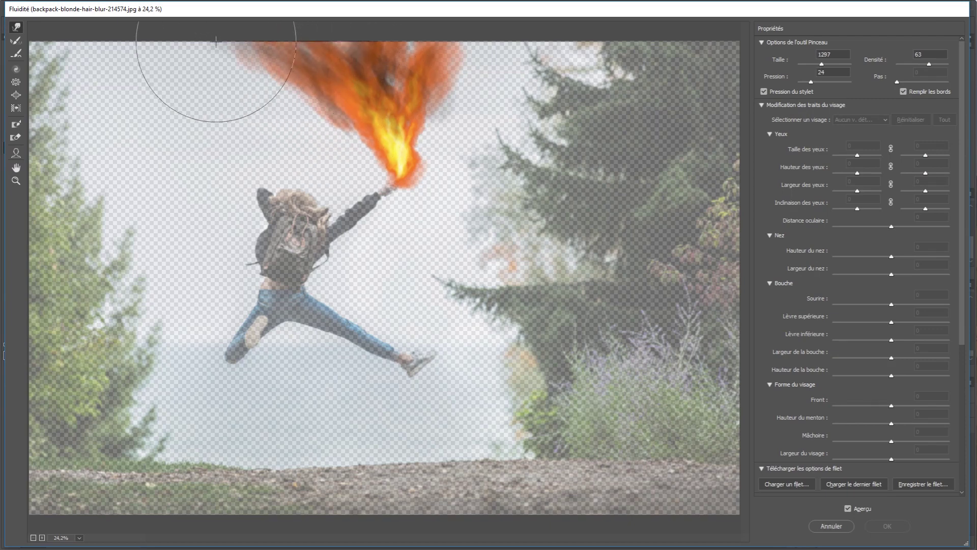
{"action": "mouse_move", "coordinate": [326, 87]}
{"action": "left_mouse_down"}
{"action": "mouse_move", "coordinate": [324, 29]}
{"action": "mouse_move", "coordinate": [432, 67]}
{"action": "mouse_move", "coordinate": [463, 27]}
{"action": "mouse_move", "coordinate": [438, 68]}
{"action": "mouse_move", "coordinate": [398, 58]}
{"action": "mouse_move", "coordinate": [399, 28]}
{"action": "mouse_move", "coordinate": [419, 103]}
{"action": "mouse_move", "coordinate": [468, 81]}
{"action": "mouse_move", "coordinate": [480, 91]}
{"action": "mouse_move", "coordinate": [493, 66]}
{"action": "mouse_move", "coordinate": [553, 64]}
{"action": "mouse_move", "coordinate": [426, 89]}
{"action": "mouse_move", "coordinate": [362, 41]}
{"action": "mouse_move", "coordinate": [314, 83]}
{"action": "mouse_move", "coordinate": [186, 57]}
{"action": "mouse_move", "coordinate": [230, 54]}
{"action": "mouse_move", "coordinate": [177, 44]}
{"action": "left_mouse_up"}
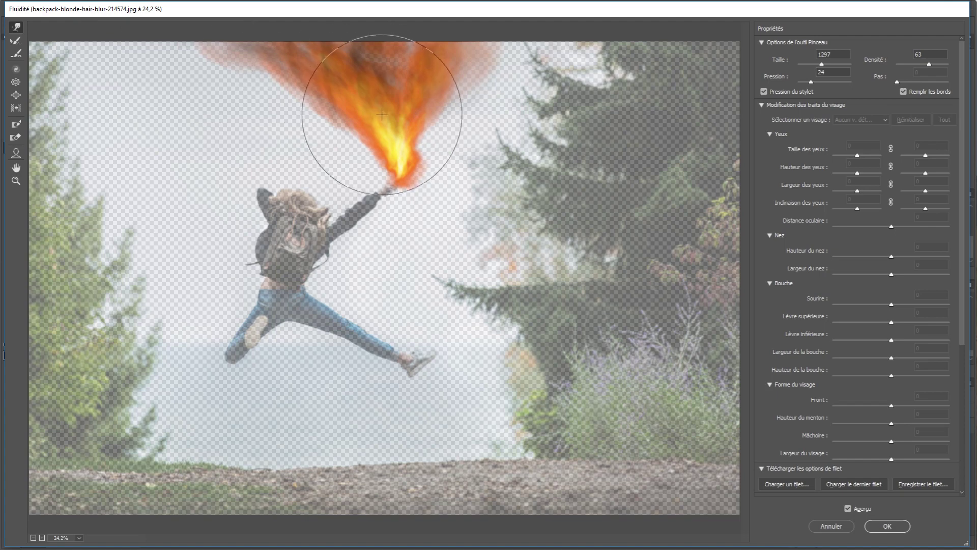
{"action": "left_click_drag", "start_coordinate": [377, 123], "coordinate": [338, 122]}
{"action": "mouse_move", "coordinate": [411, 125]}
{"action": "left_mouse_down"}
{"action": "mouse_move", "coordinate": [427, 92]}
{"action": "mouse_move", "coordinate": [449, 122]}
{"action": "mouse_move", "coordinate": [406, 148]}
{"action": "mouse_move", "coordinate": [443, 150]}
{"action": "mouse_move", "coordinate": [356, 153]}
{"action": "left_mouse_up"}
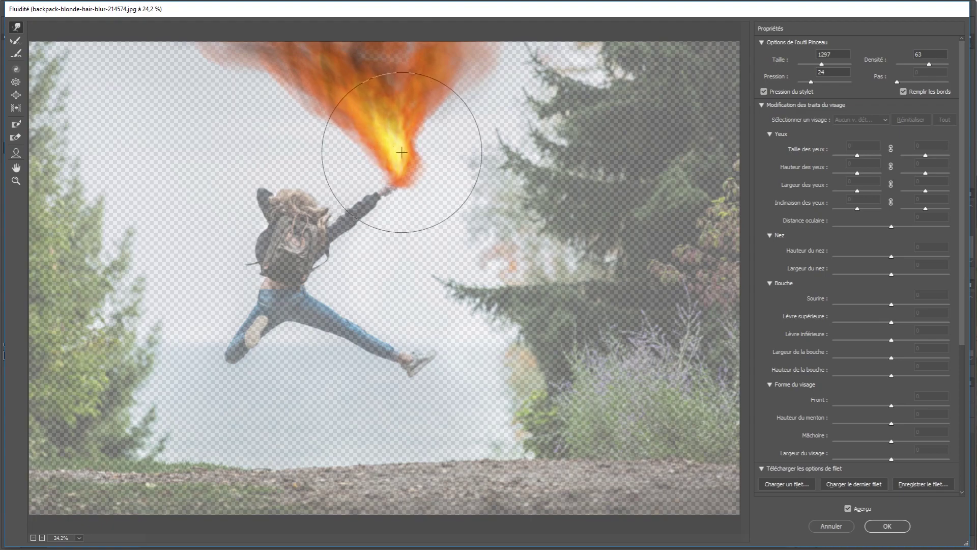
{"action": "left_click", "coordinate": [887, 526]}
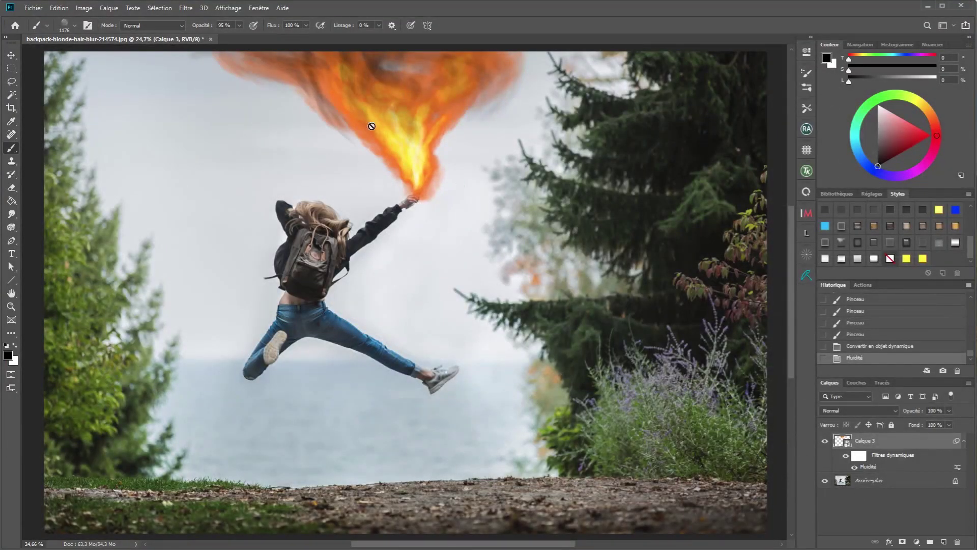
- Puppet-warp the fire smart object, pinning its core and left edge and stretching both upper ends outward along the image's upper edge
{"action": "left_click", "coordinate": [59, 8]}
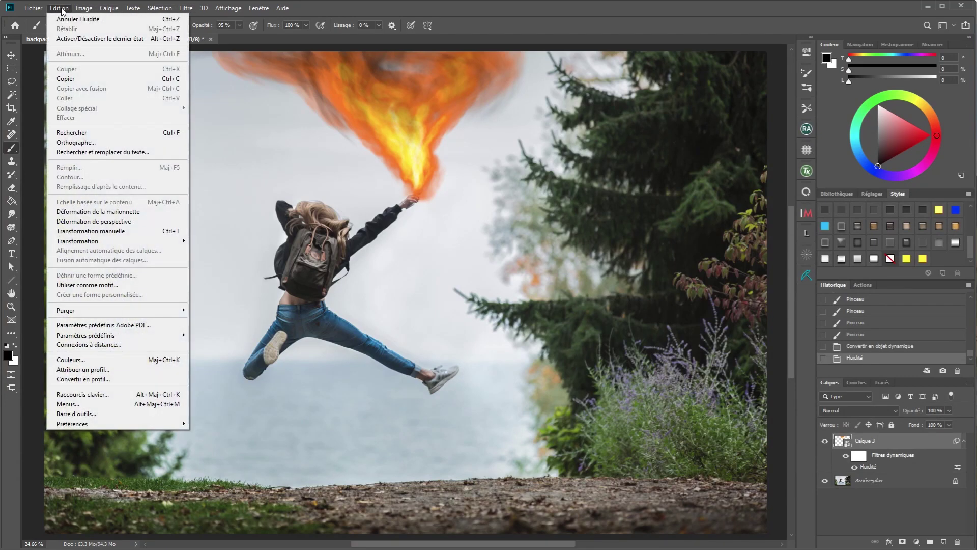
{"action": "left_click", "coordinate": [88, 211]}
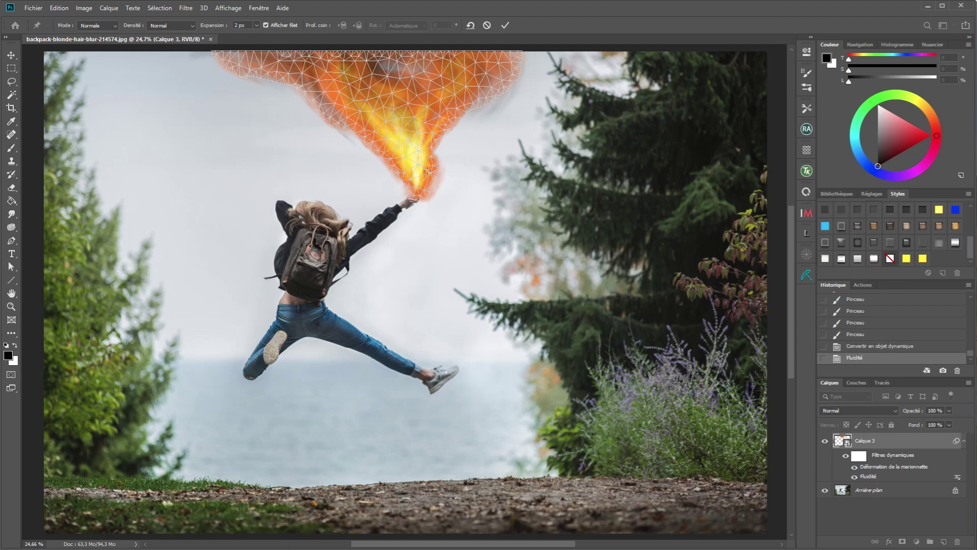
{"action": "left_click", "coordinate": [418, 190]}
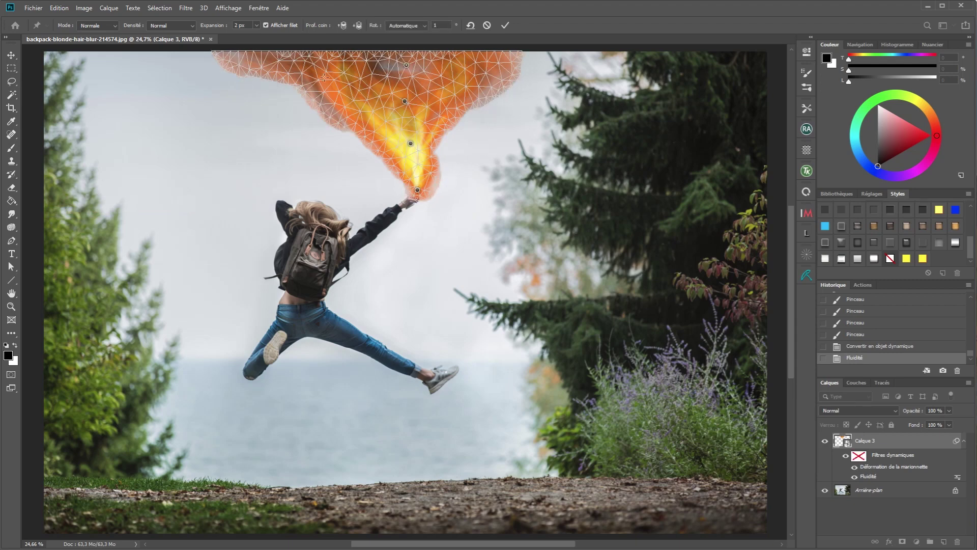
{"action": "left_click_drag", "start_coordinate": [225, 55], "coordinate": [155, 52]}
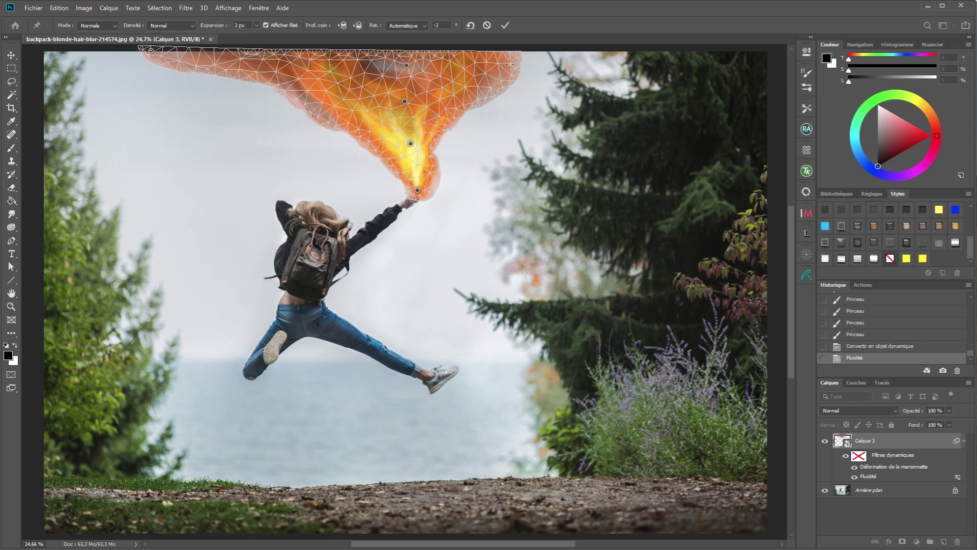
{"action": "left_click_drag", "start_coordinate": [510, 64], "coordinate": [556, 58]}
{"action": "mouse_move", "coordinate": [299, 113]}
{"action": "left_mouse_down"}
{"action": "mouse_move", "coordinate": [314, 113]}
{"action": "mouse_move", "coordinate": [299, 110]}
{"action": "left_mouse_up"}
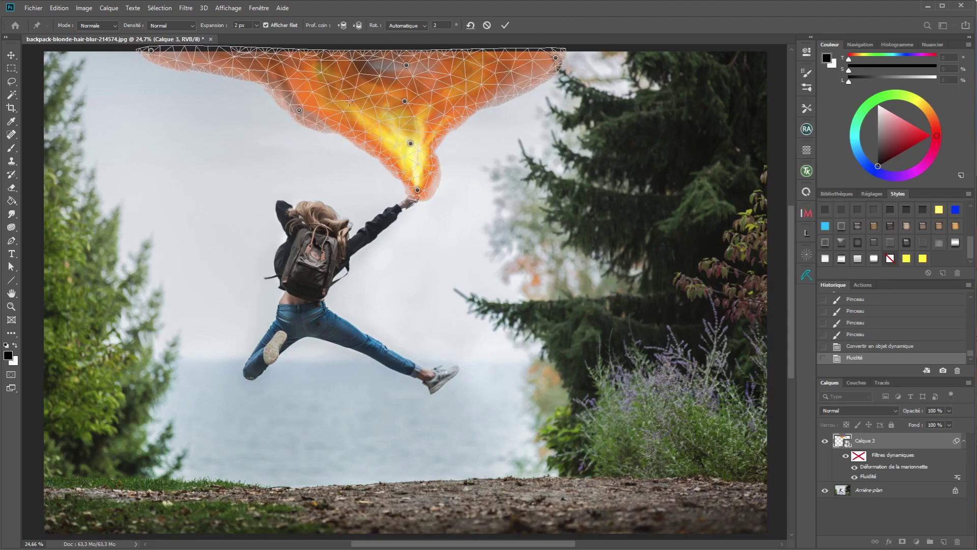
{"action": "left_click", "coordinate": [506, 25]}
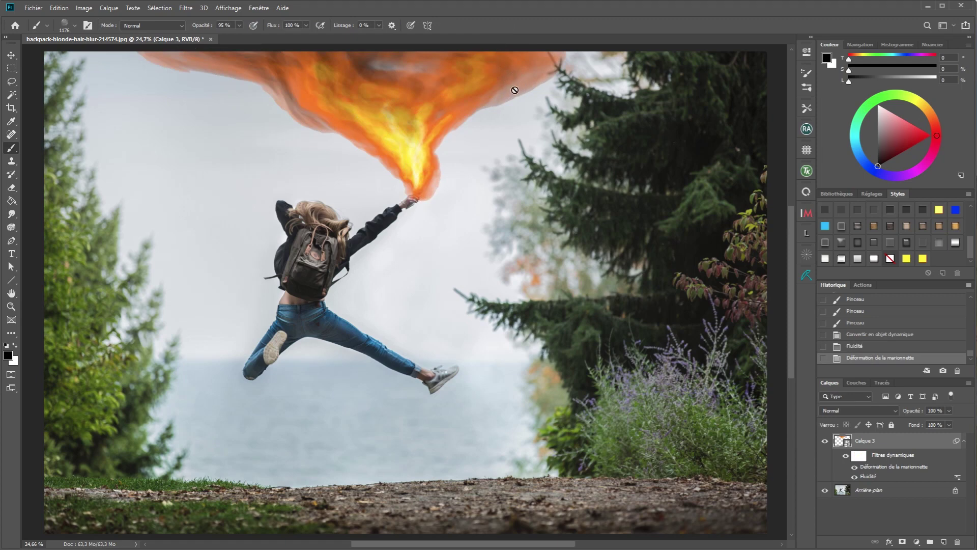
- Brighten the fire smart object with a Levels adjustment by lowering the white input level
{"action": "left_click", "coordinate": [81, 8]}
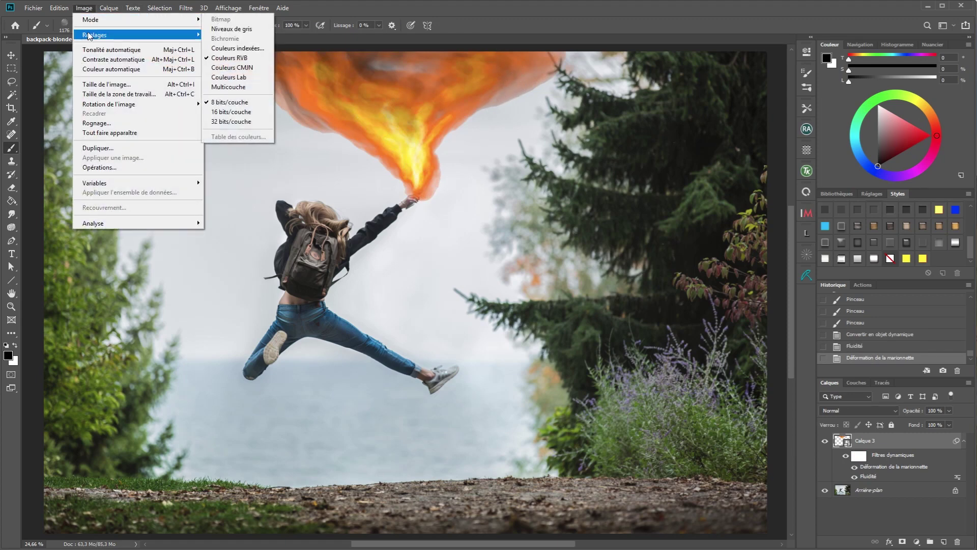
{"action": "mouse_move", "coordinate": [89, 35]}
{"action": "left_click", "coordinate": [219, 44]}
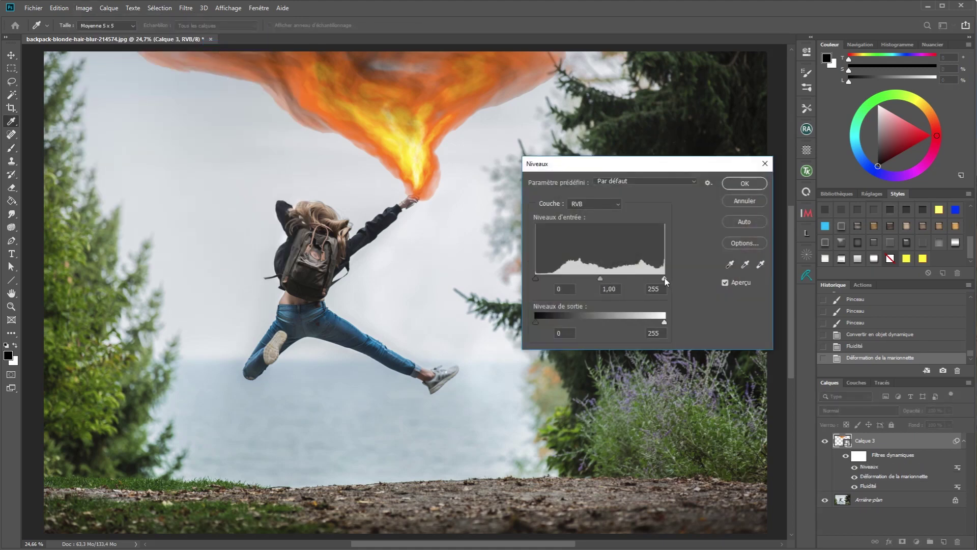
{"action": "left_click_drag", "start_coordinate": [665, 279], "coordinate": [644, 278]}
{"action": "left_click", "coordinate": [743, 184]}
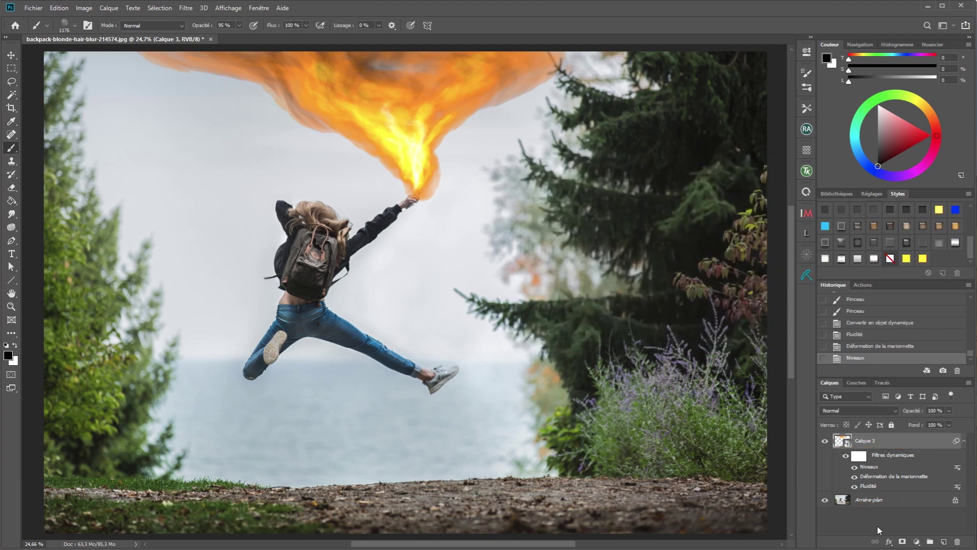
- Open the fire smart object's contents and paint more black smoke streaks over the flames on Calque 3 with a 324 px brush
{"action": "double_click", "coordinate": [840, 443]}
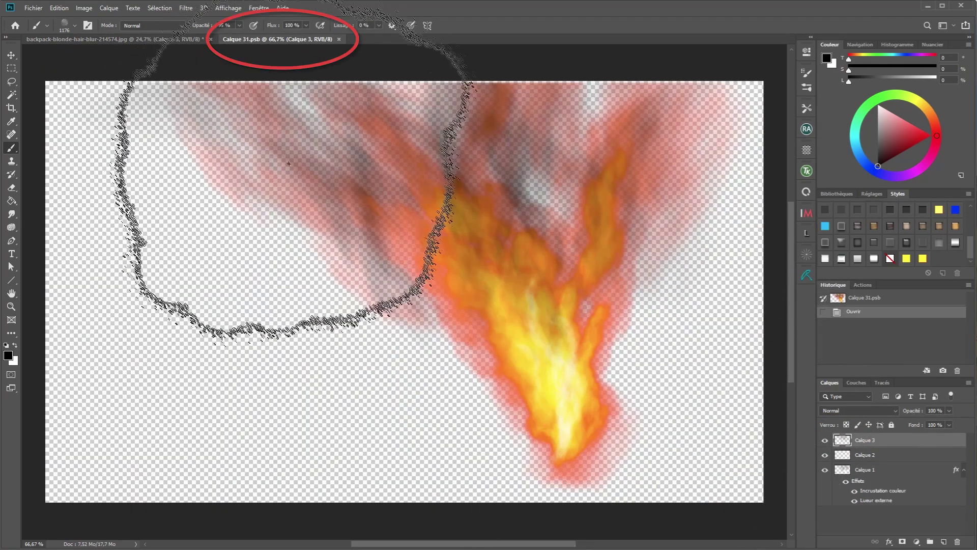
{"action": "left_click_drag", "start_coordinate": [419, 302], "coordinate": [271, 308]}
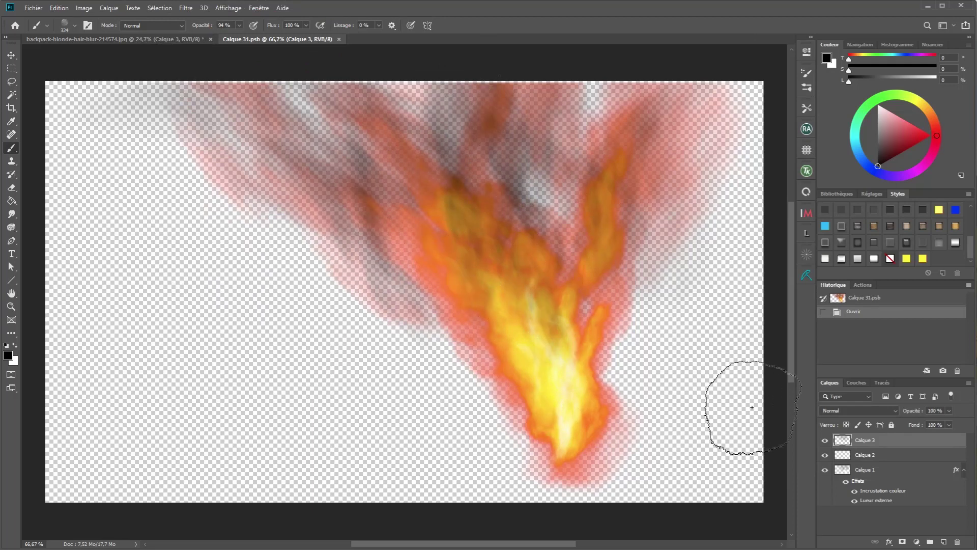
{"action": "left_click", "coordinate": [825, 441]}
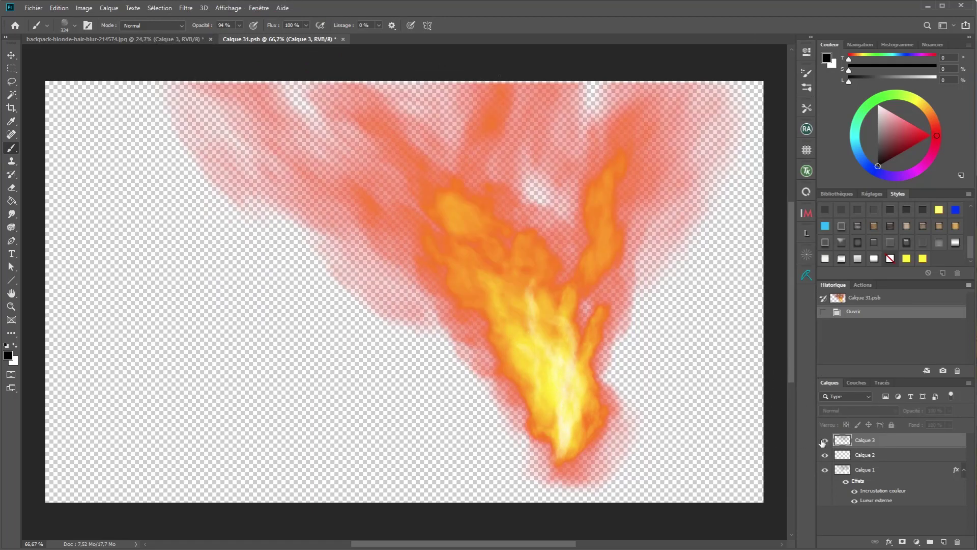
{"action": "left_click", "coordinate": [824, 442]}
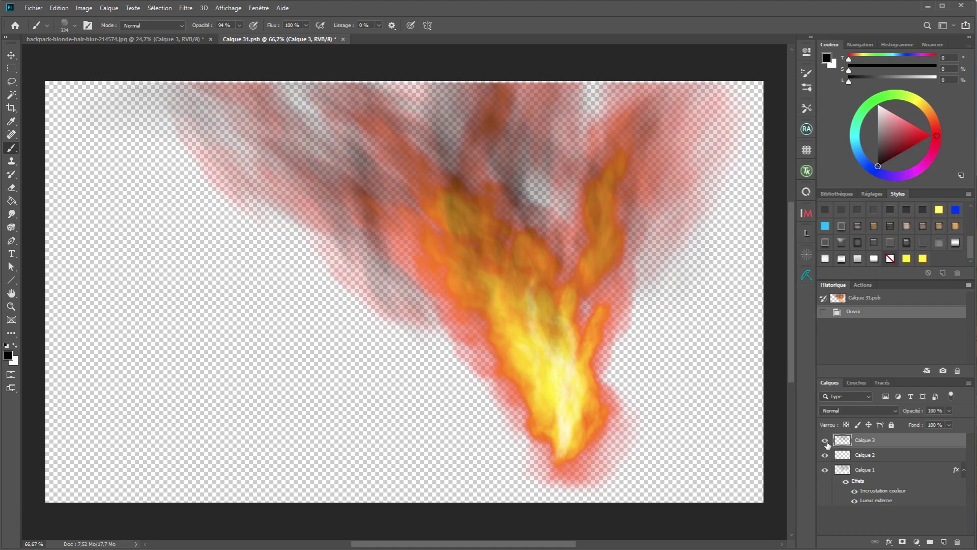
{"action": "mouse_move", "coordinate": [554, 295]}
{"action": "left_mouse_down"}
{"action": "mouse_move", "coordinate": [556, 325]}
{"action": "mouse_move", "coordinate": [567, 208]}
{"action": "mouse_move", "coordinate": [535, 65]}
{"action": "left_mouse_up"}
{"action": "mouse_move", "coordinate": [574, 292]}
{"action": "left_mouse_down"}
{"action": "mouse_move", "coordinate": [603, 277]}
{"action": "mouse_move", "coordinate": [657, 130]}
{"action": "mouse_move", "coordinate": [709, 83]}
{"action": "left_mouse_up"}
{"action": "mouse_move", "coordinate": [379, 200]}
{"action": "left_mouse_down"}
{"action": "mouse_move", "coordinate": [310, 147]}
{"action": "mouse_move", "coordinate": [174, 98]}
{"action": "left_mouse_up"}
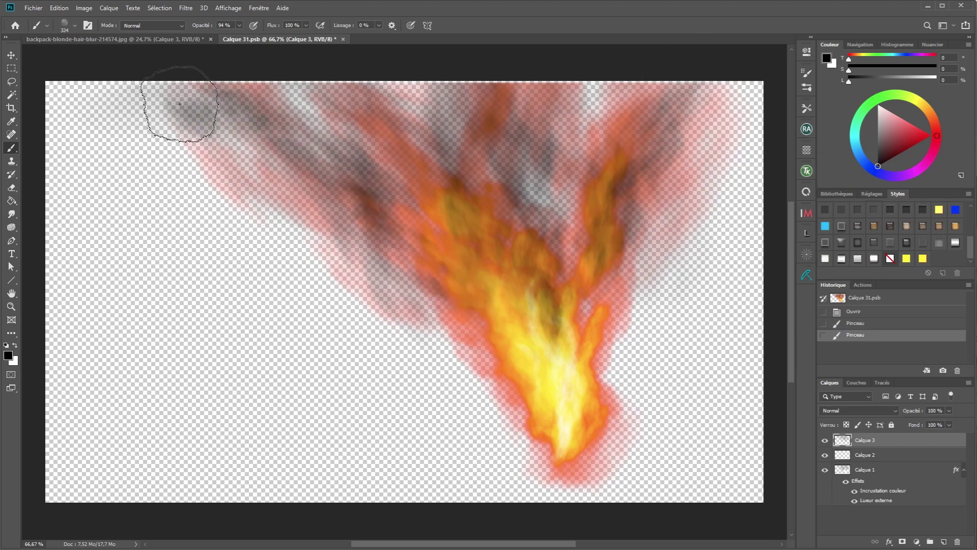
{"action": "left_click_drag", "start_coordinate": [415, 123], "coordinate": [336, 76]}
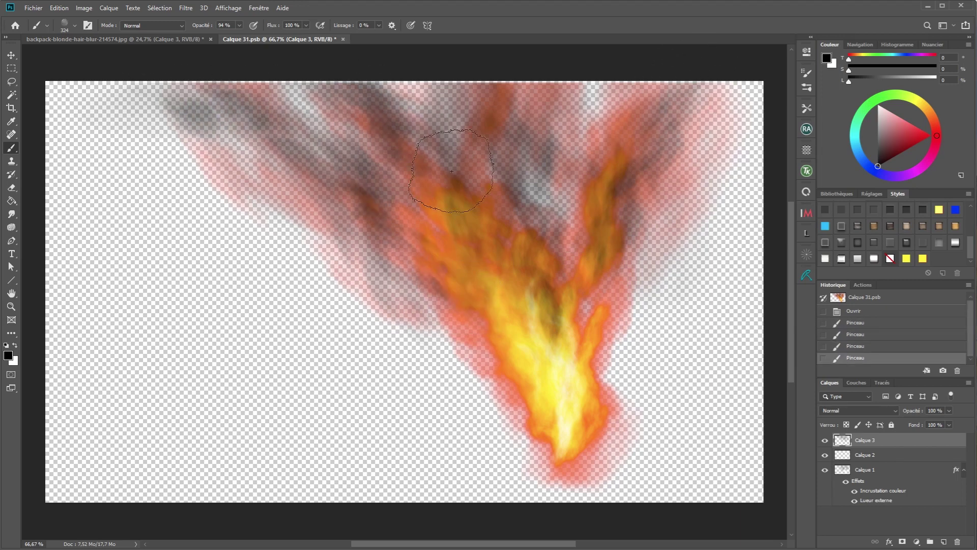
- Paint a brighter white core at the flame's base on Calque 2 with a 74 px brush
{"action": "left_click", "coordinate": [846, 457]}
{"action": "mouse_move", "coordinate": [555, 422]}
{"action": "left_mouse_down", "text": "alt"}
{"action": "mouse_move", "coordinate": [528, 429]}
{"action": "mouse_move", "coordinate": [560, 435]}
{"action": "mouse_move", "coordinate": [558, 458]}
{"action": "mouse_move", "coordinate": [572, 433]}
{"action": "mouse_move", "coordinate": [563, 381]}
{"action": "mouse_move", "coordinate": [573, 425]}
{"action": "mouse_move", "coordinate": [565, 407]}
{"action": "left_mouse_up", "text": "alt"}
{"action": "key", "text": "x"}
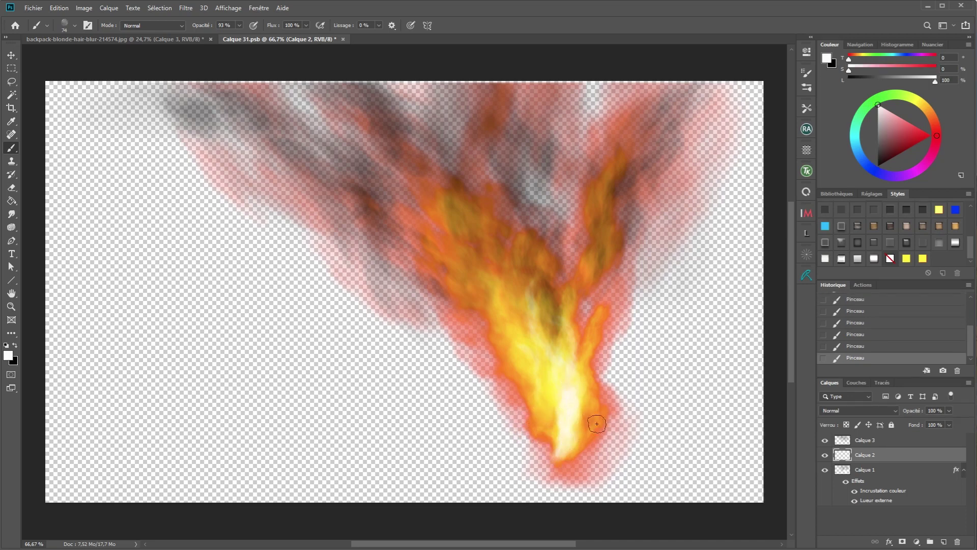
{"action": "left_click_drag", "start_coordinate": [559, 448], "coordinate": [566, 442]}
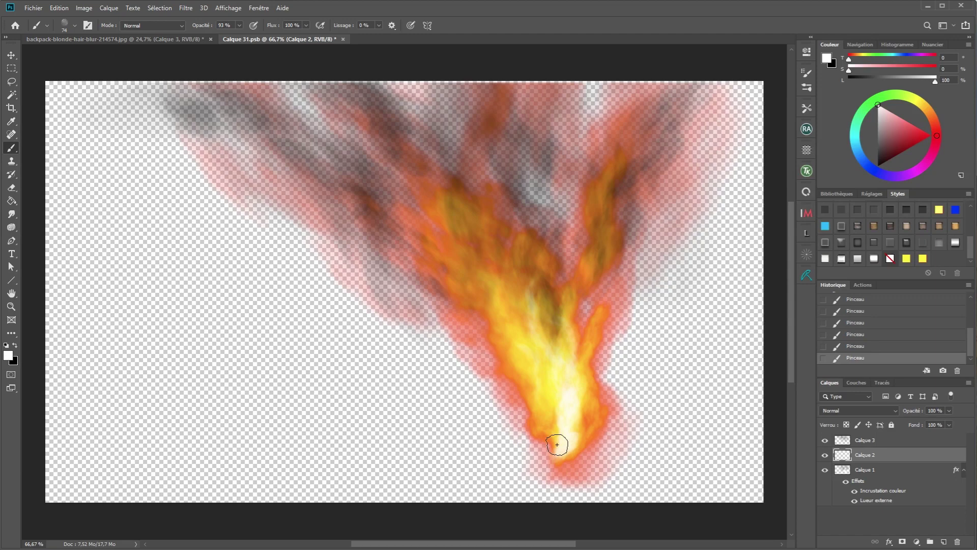
- Paint extra flames in white on Calque 1, filling out the fire's base, sides and centre with a brush enlarged to 299 px
{"action": "left_click", "coordinate": [846, 472]}
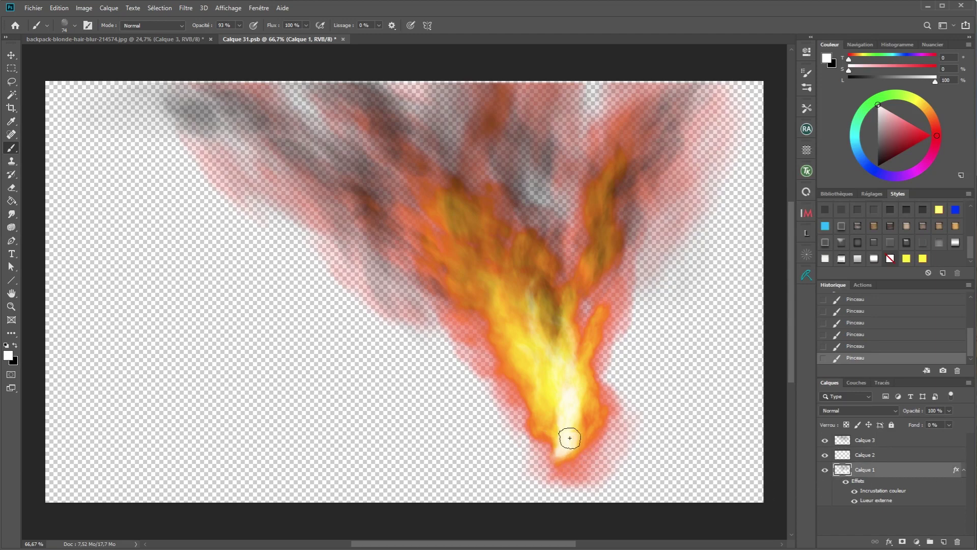
{"action": "mouse_move", "coordinate": [548, 432]}
{"action": "left_mouse_down"}
{"action": "mouse_move", "coordinate": [554, 468]}
{"action": "mouse_move", "coordinate": [609, 455]}
{"action": "left_mouse_up"}
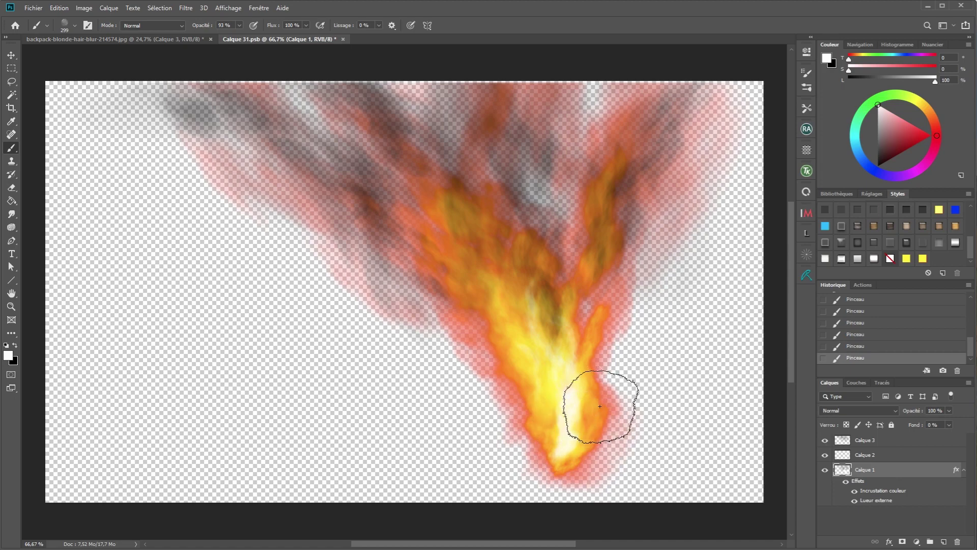
{"action": "mouse_move", "coordinate": [600, 406]}
{"action": "left_mouse_down"}
{"action": "mouse_move", "coordinate": [586, 375]}
{"action": "mouse_move", "coordinate": [590, 343]}
{"action": "mouse_move", "coordinate": [597, 314]}
{"action": "mouse_move", "coordinate": [594, 324]}
{"action": "mouse_move", "coordinate": [622, 288]}
{"action": "left_mouse_up"}
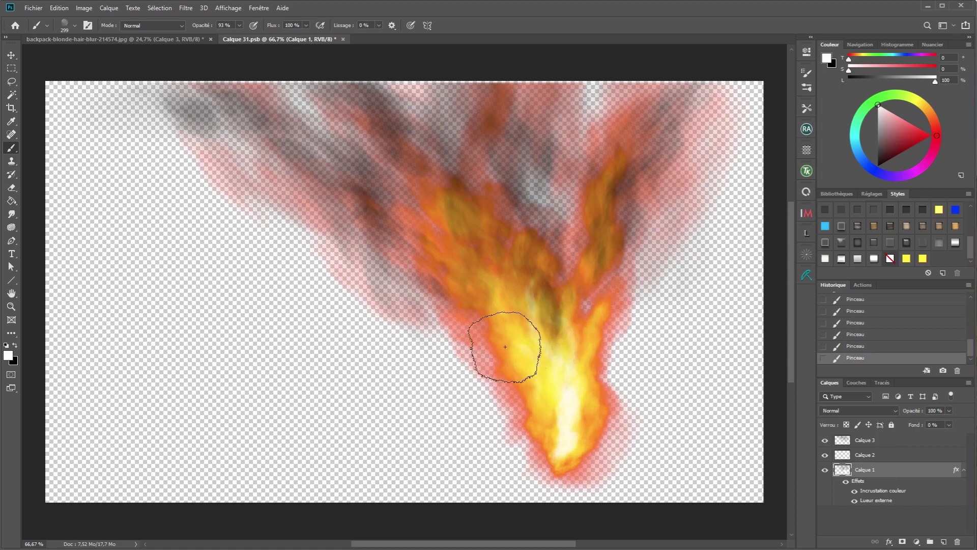
{"action": "mouse_move", "coordinate": [505, 347]}
{"action": "left_mouse_down"}
{"action": "mouse_move", "coordinate": [428, 276]}
{"action": "mouse_move", "coordinate": [474, 289]}
{"action": "mouse_move", "coordinate": [451, 264]}
{"action": "mouse_move", "coordinate": [565, 286]}
{"action": "mouse_move", "coordinate": [547, 202]}
{"action": "mouse_move", "coordinate": [557, 287]}
{"action": "mouse_move", "coordinate": [557, 225]}
{"action": "mouse_move", "coordinate": [520, 144]}
{"action": "mouse_move", "coordinate": [565, 246]}
{"action": "mouse_move", "coordinate": [553, 280]}
{"action": "mouse_move", "coordinate": [475, 263]}
{"action": "mouse_move", "coordinate": [571, 381]}
{"action": "mouse_move", "coordinate": [504, 314]}
{"action": "left_mouse_up"}
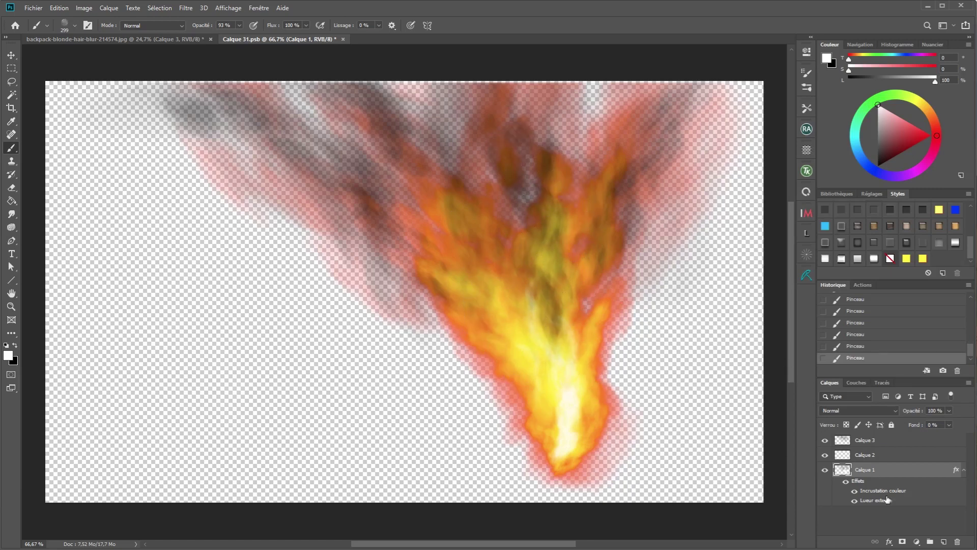
- Save the edited smart object contents and return to the woman's photo to update its fire
{"action": "left_click", "coordinate": [863, 454]}
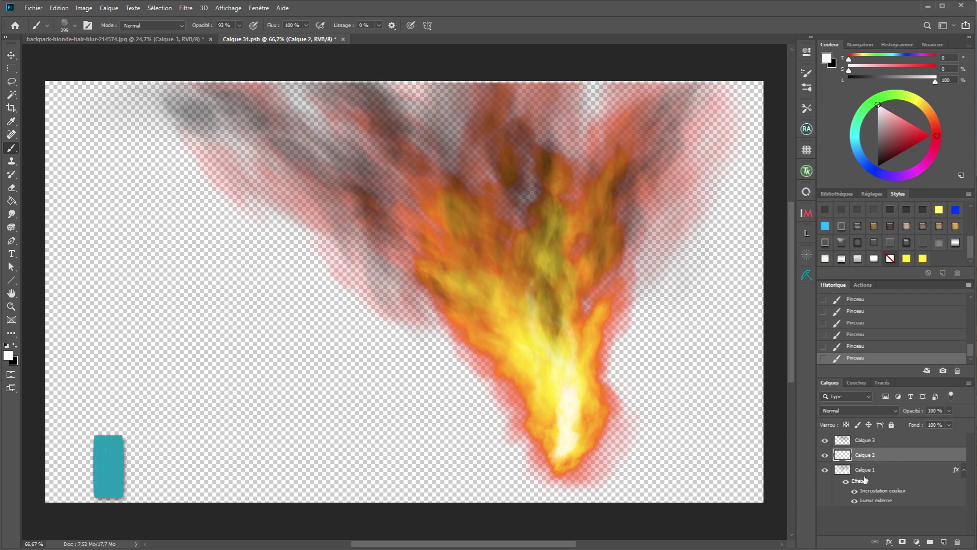
{"action": "key", "text": "ctrl+s"}
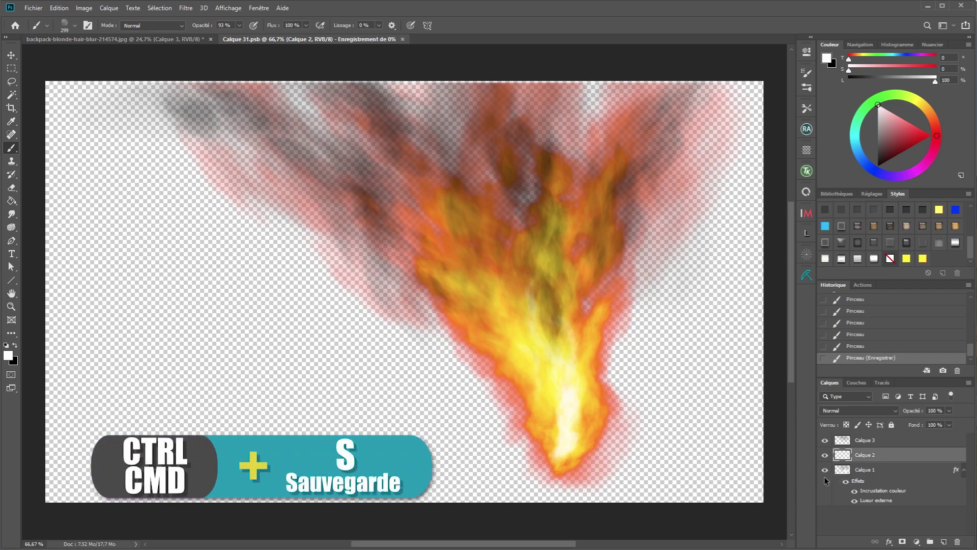
{"action": "left_click", "coordinate": [152, 38]}
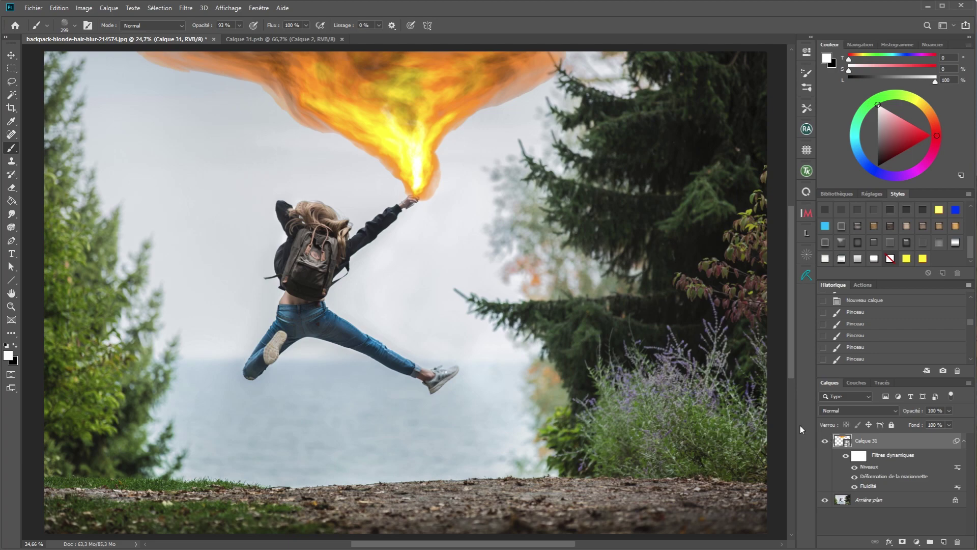
- Copy Calque 1, Calque 2 and Calque 3 from Calque 31.psb onto the fire in the photo, and hide the smart object Calque 31
{"action": "left_click", "coordinate": [271, 39]}
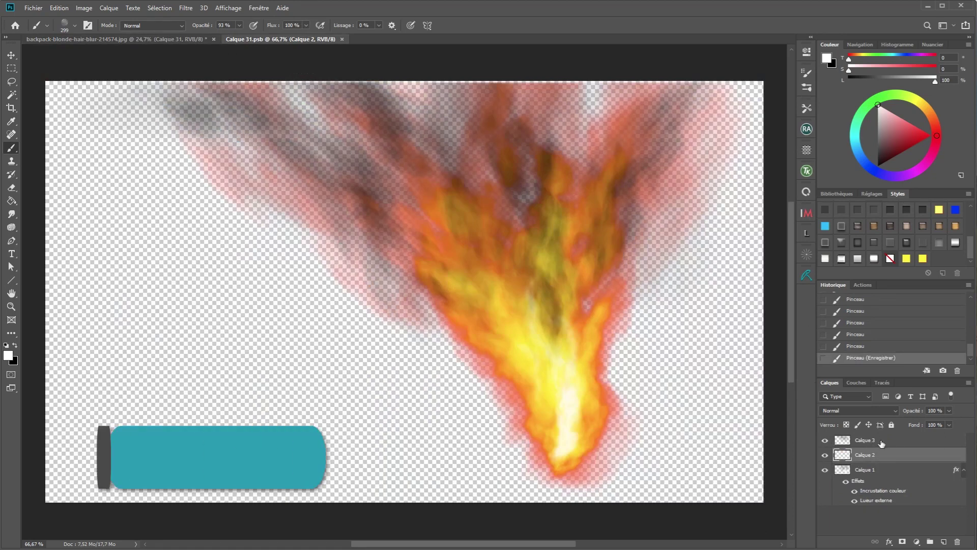
{"action": "left_click", "coordinate": [894, 474]}
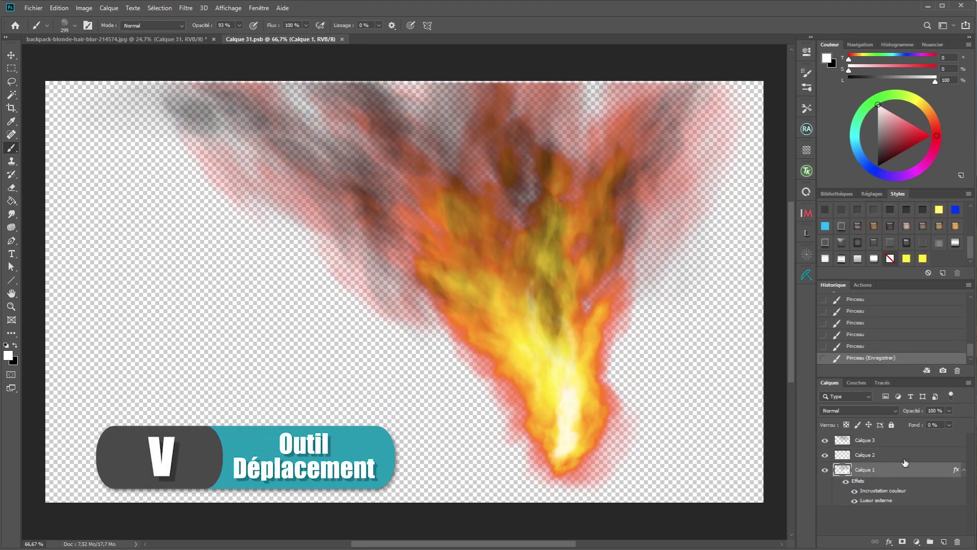
{"action": "left_click", "coordinate": [911, 443], "text": "shift"}
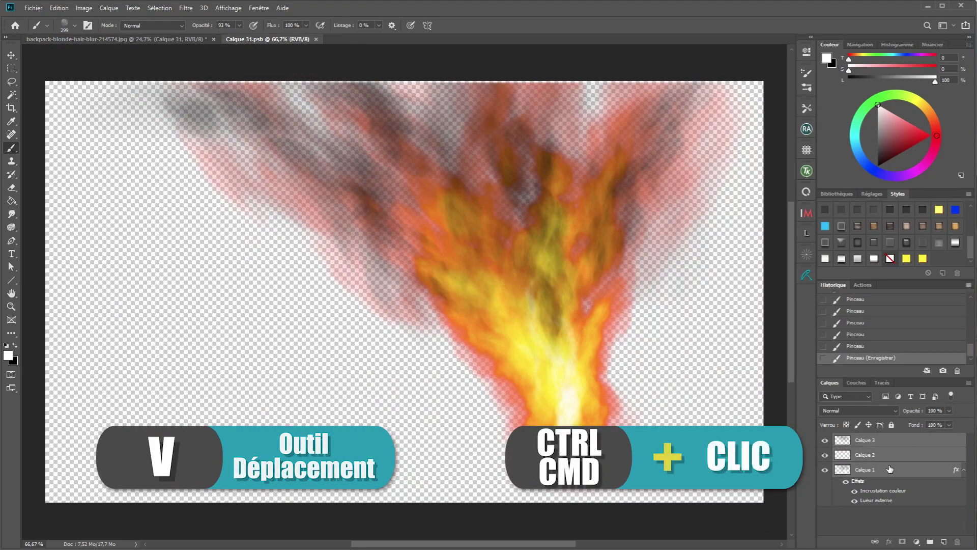
{"action": "key", "text": "v"}
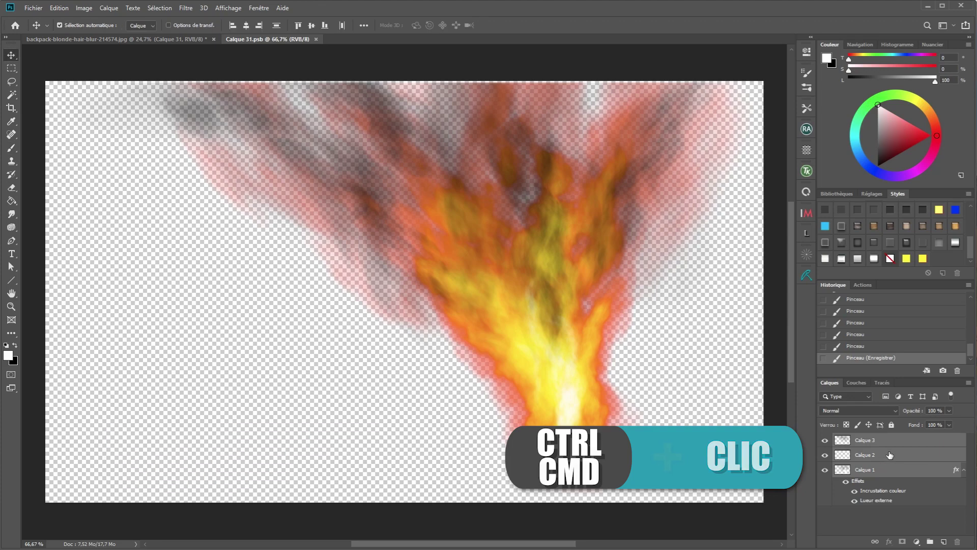
{"action": "left_click_drag", "start_coordinate": [889, 455], "coordinate": [414, 172]}
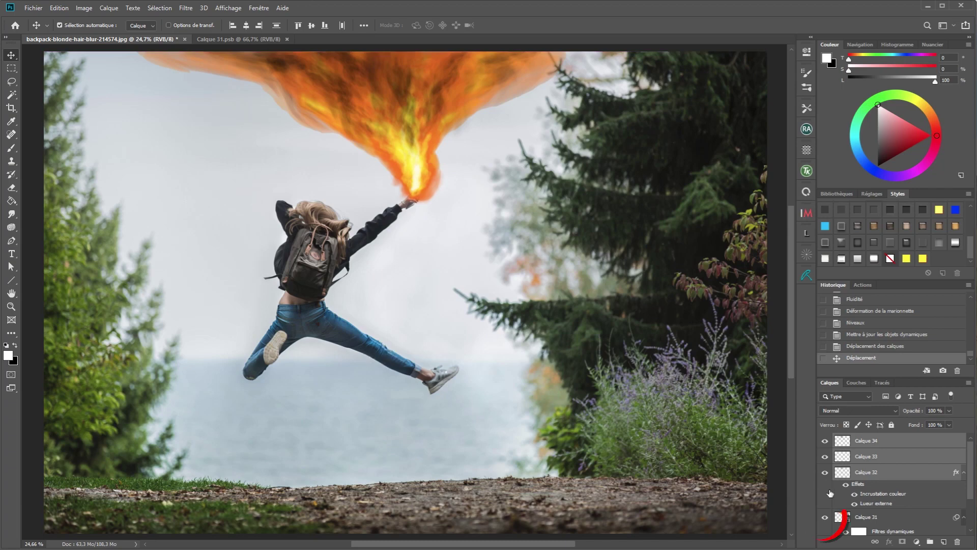
{"action": "left_click", "coordinate": [825, 517]}
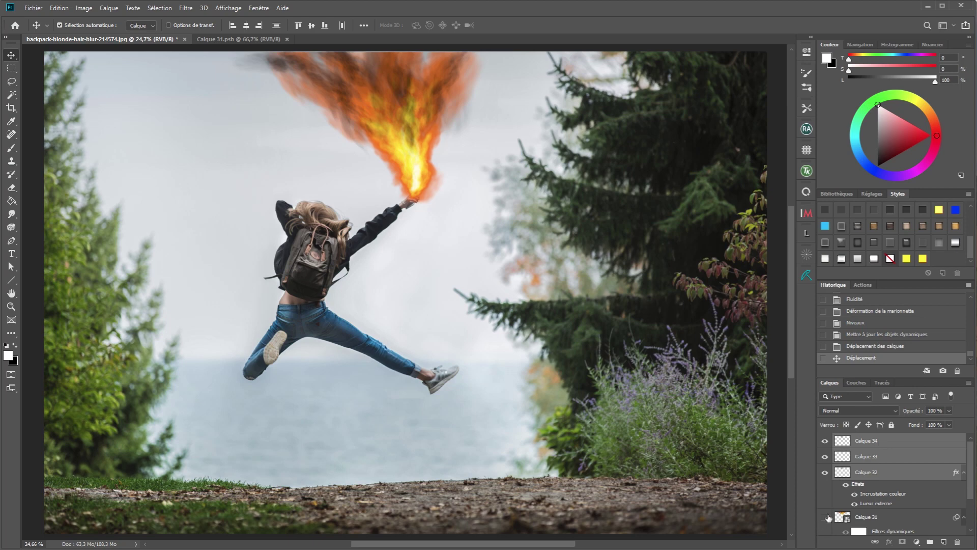
- Paint more flames around the woman's hand and along both sides of the fire on Calque 32 with the 299 px brush
{"action": "left_click", "coordinate": [884, 458]}
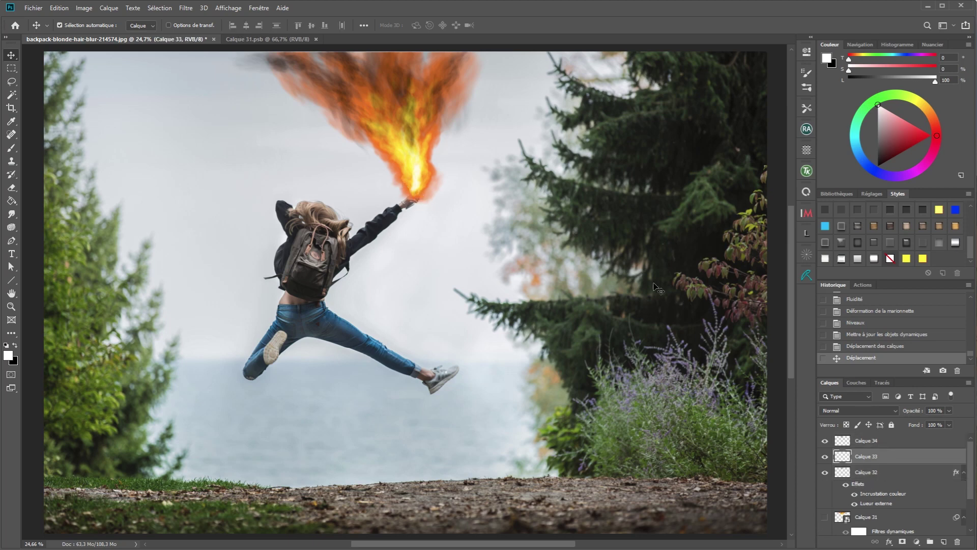
{"action": "left_click", "coordinate": [842, 473]}
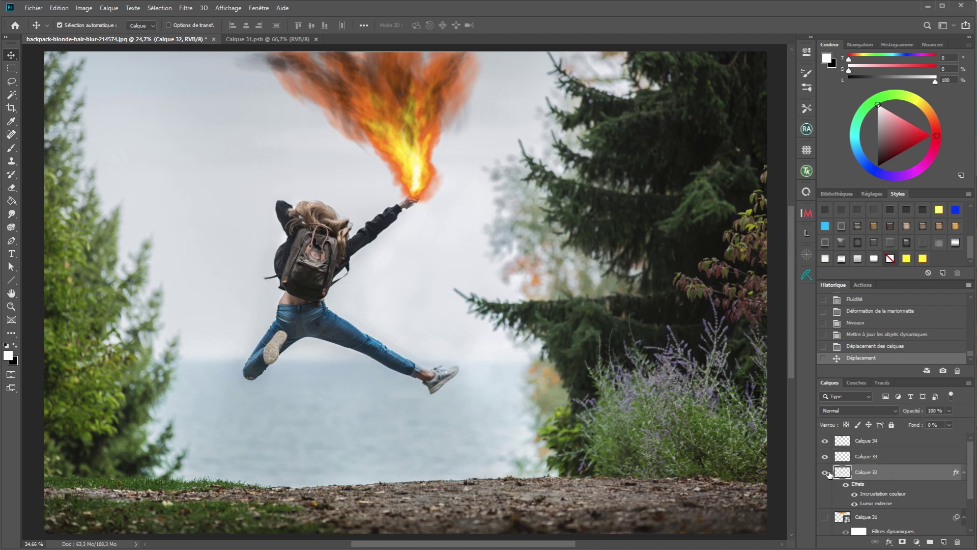
{"action": "key", "text": "b"}
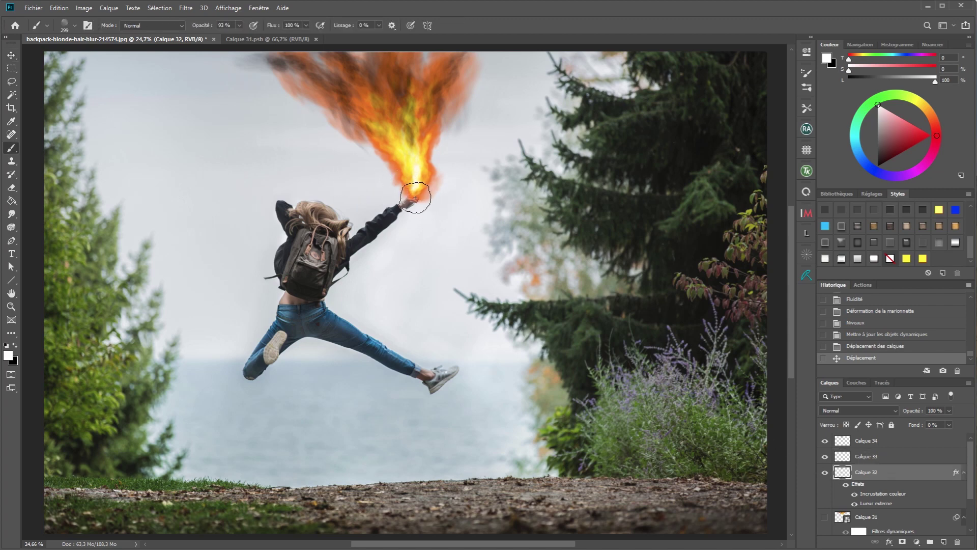
{"action": "left_click_drag", "start_coordinate": [418, 194], "coordinate": [442, 143]}
{"action": "mouse_move", "coordinate": [411, 185]}
{"action": "left_mouse_down"}
{"action": "mouse_move", "coordinate": [382, 121]}
{"action": "mouse_move", "coordinate": [405, 153]}
{"action": "mouse_move", "coordinate": [393, 179]}
{"action": "mouse_move", "coordinate": [349, 148]}
{"action": "mouse_move", "coordinate": [393, 176]}
{"action": "mouse_move", "coordinate": [389, 159]}
{"action": "mouse_move", "coordinate": [362, 135]}
{"action": "mouse_move", "coordinate": [443, 175]}
{"action": "mouse_move", "coordinate": [451, 136]}
{"action": "mouse_move", "coordinate": [417, 143]}
{"action": "mouse_move", "coordinate": [339, 120]}
{"action": "mouse_move", "coordinate": [399, 163]}
{"action": "mouse_move", "coordinate": [374, 133]}
{"action": "mouse_move", "coordinate": [395, 178]}
{"action": "mouse_move", "coordinate": [344, 120]}
{"action": "left_mouse_up"}
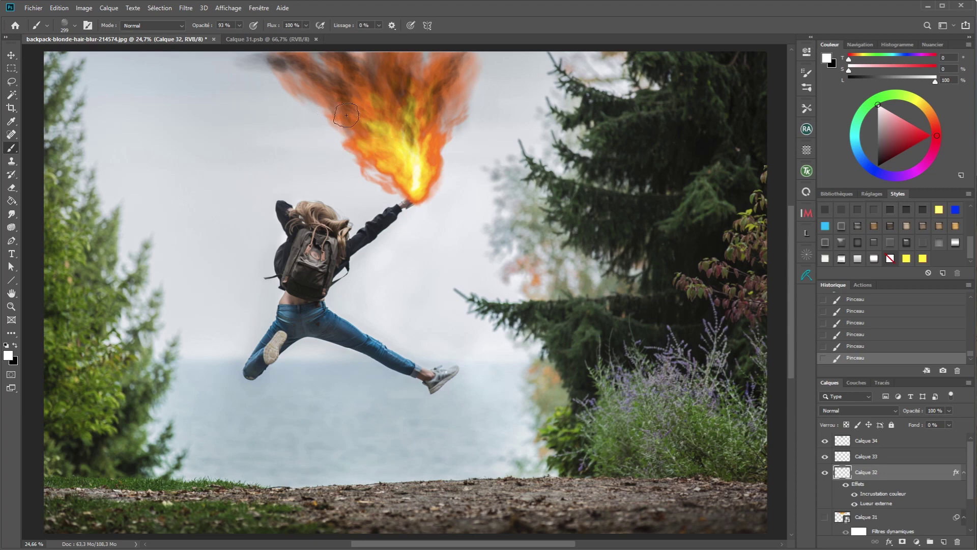
- Paint brighter white-yellow tongues from the hand up through the fire's core on Calque 33 with a 129 px brush
{"action": "left_click", "coordinate": [848, 457]}
{"action": "mouse_move", "coordinate": [416, 191]}
{"action": "left_mouse_down"}
{"action": "mouse_move", "coordinate": [397, 125]}
{"action": "mouse_move", "coordinate": [413, 158]}
{"action": "mouse_move", "coordinate": [378, 125]}
{"action": "mouse_move", "coordinate": [410, 152]}
{"action": "mouse_move", "coordinate": [397, 154]}
{"action": "mouse_move", "coordinate": [375, 125]}
{"action": "left_mouse_up"}
{"action": "mouse_move", "coordinate": [421, 162]}
{"action": "left_mouse_down"}
{"action": "mouse_move", "coordinate": [428, 122]}
{"action": "mouse_move", "coordinate": [423, 162]}
{"action": "mouse_move", "coordinate": [444, 132]}
{"action": "left_mouse_up"}
{"action": "mouse_move", "coordinate": [417, 174]}
{"action": "left_mouse_down"}
{"action": "mouse_move", "coordinate": [420, 147]}
{"action": "mouse_move", "coordinate": [410, 139]}
{"action": "mouse_move", "coordinate": [399, 164]}
{"action": "mouse_move", "coordinate": [394, 143]}
{"action": "mouse_move", "coordinate": [402, 170]}
{"action": "left_mouse_up"}
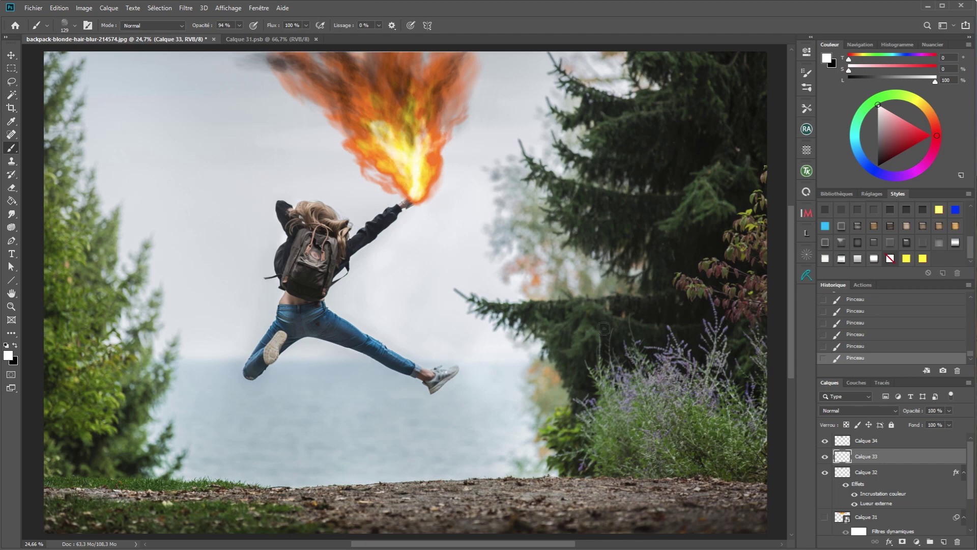
- Paint broad strokes up through the top of the fire on Calque 34 with a 334 px brush
{"action": "left_click", "coordinate": [833, 445]}
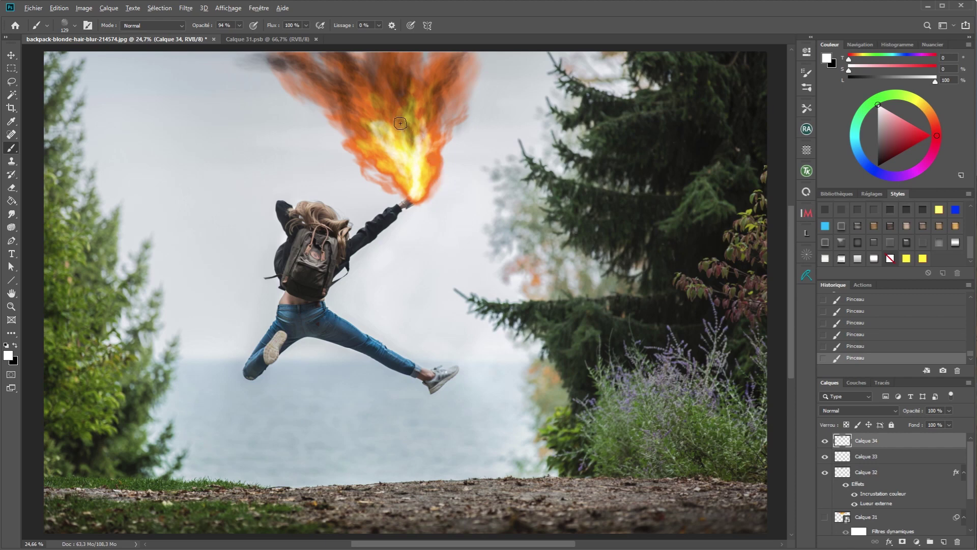
{"action": "mouse_move", "coordinate": [400, 123]}
{"action": "left_mouse_down", "text": "alt"}
{"action": "mouse_move", "coordinate": [415, 124]}
{"action": "mouse_move", "coordinate": [363, 110]}
{"action": "mouse_move", "coordinate": [377, 134]}
{"action": "mouse_move", "coordinate": [346, 81]}
{"action": "mouse_move", "coordinate": [337, 102]}
{"action": "mouse_move", "coordinate": [371, 58]}
{"action": "left_mouse_up", "text": "alt"}
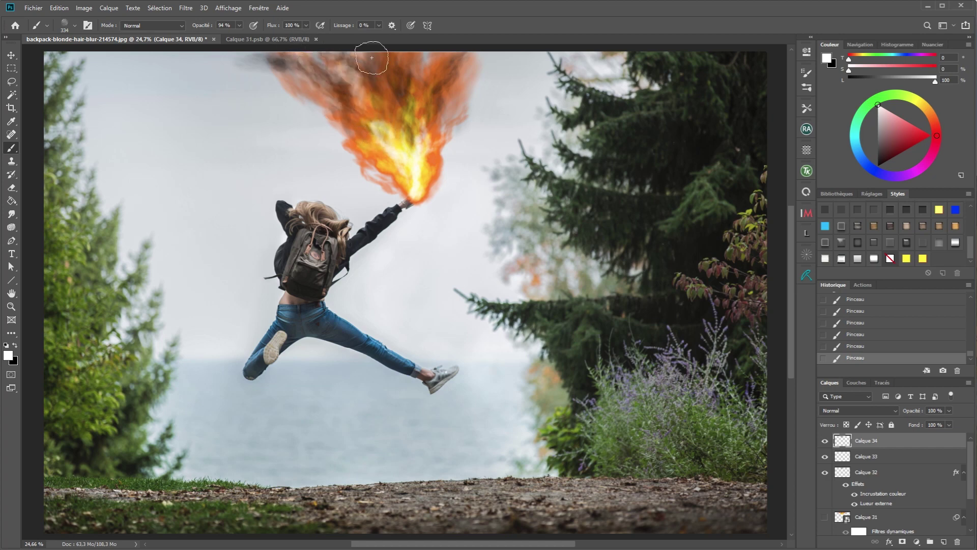
{"action": "left_click_drag", "start_coordinate": [406, 103], "coordinate": [395, 50]}
{"action": "mouse_move", "coordinate": [413, 136]}
{"action": "left_mouse_down"}
{"action": "mouse_move", "coordinate": [438, 81]}
{"action": "mouse_move", "coordinate": [475, 51]}
{"action": "left_mouse_up"}
{"action": "left_click_drag", "start_coordinate": [456, 103], "coordinate": [486, 51]}
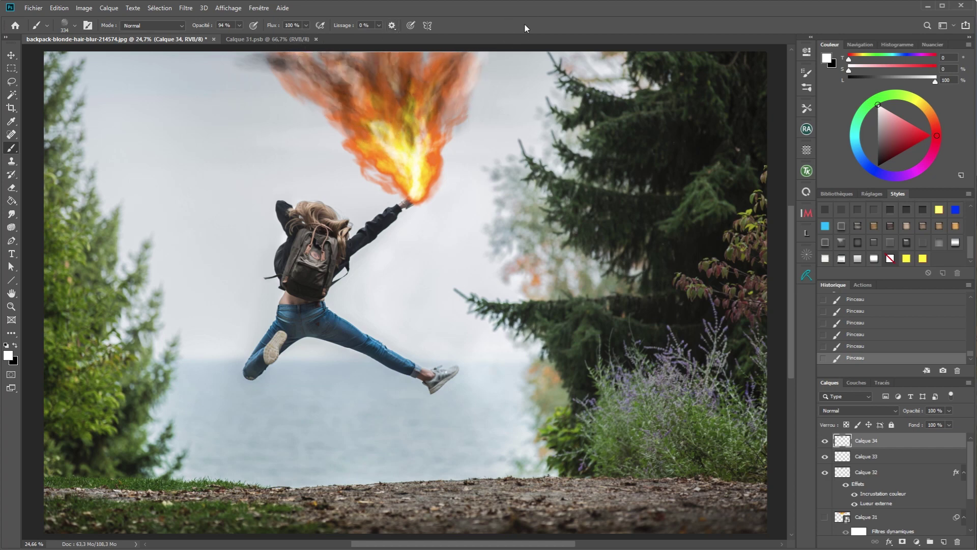
- Convert Calque 32, Calque 33 and Calque 34 into one smart object and move all smart filters from Calque 31 onto it
{"action": "left_click", "coordinate": [880, 473], "text": "shift"}
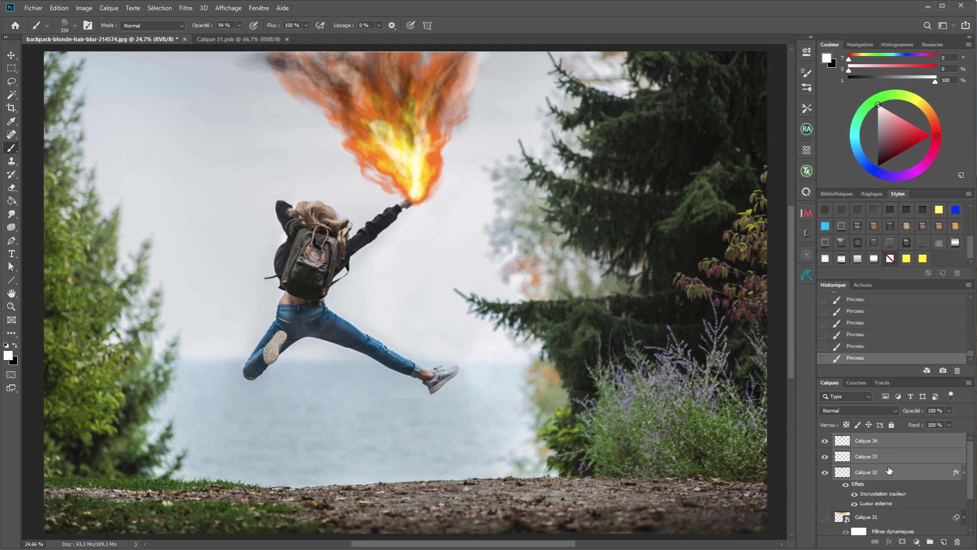
{"action": "right_click", "coordinate": [850, 456]}
{"action": "right_click", "coordinate": [887, 439]}
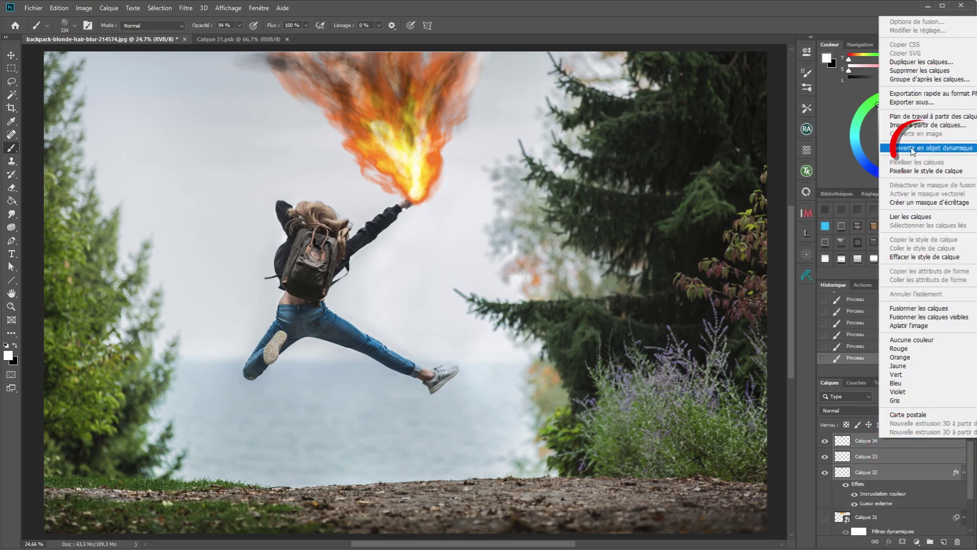
{"action": "left_click", "coordinate": [932, 148]}
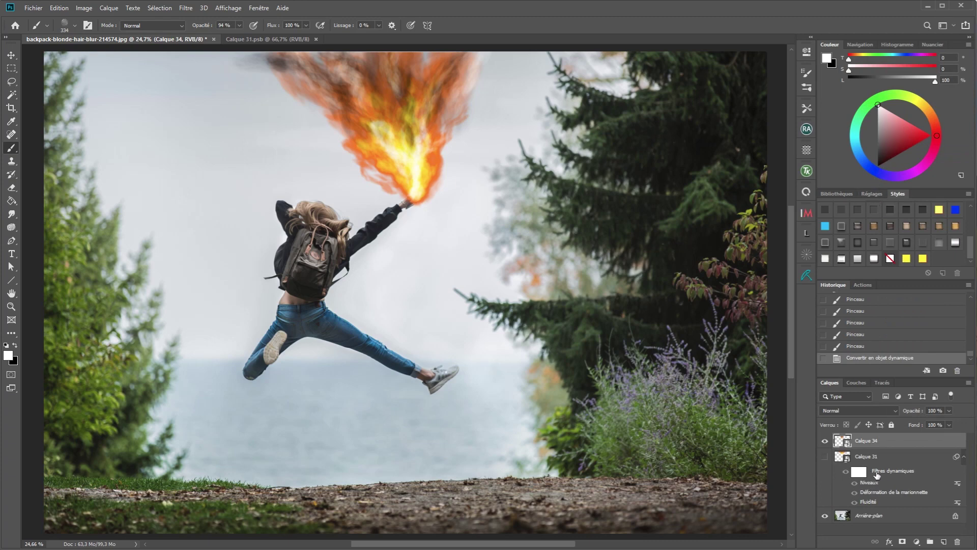
{"action": "left_click", "coordinate": [859, 473]}
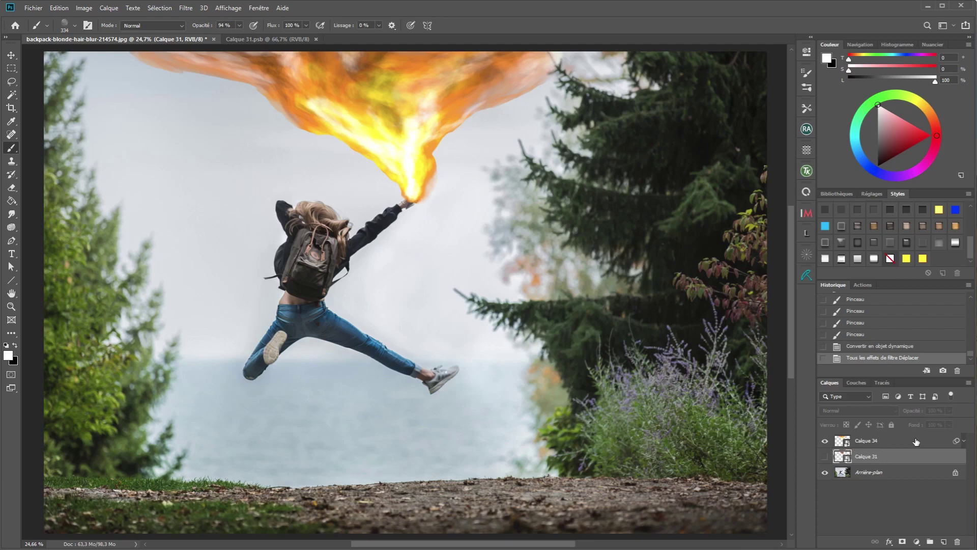
{"action": "left_click", "coordinate": [963, 441]}
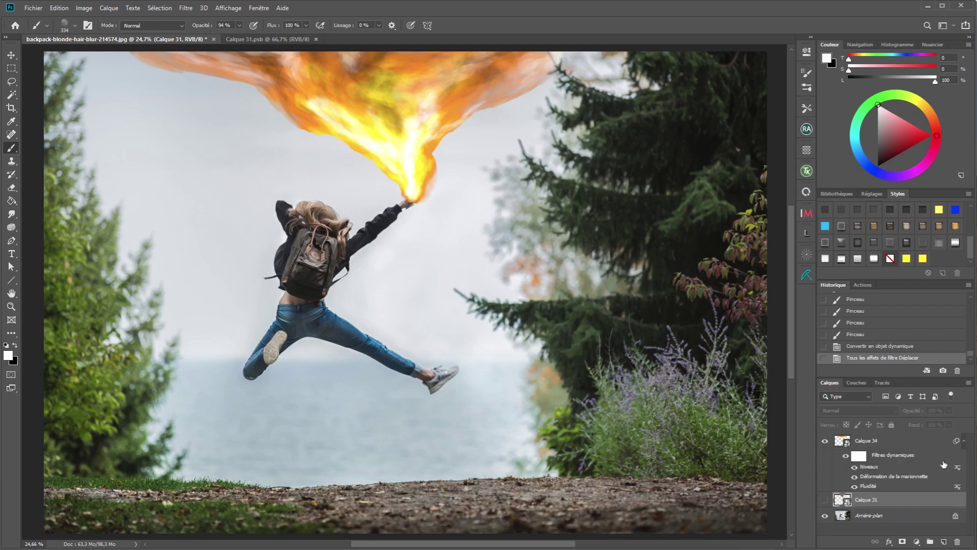
- Switch the Fluidité, Déformation de la marionnette and Niveaux filters on Calque 34 off and back on to compare their effects on the fire
{"action": "left_click", "coordinate": [855, 486]}
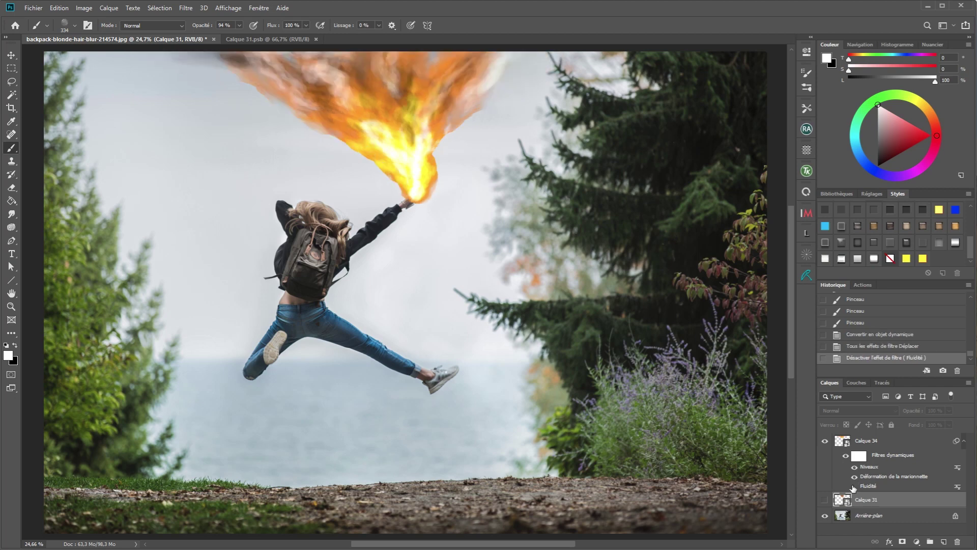
{"action": "left_click", "coordinate": [855, 477]}
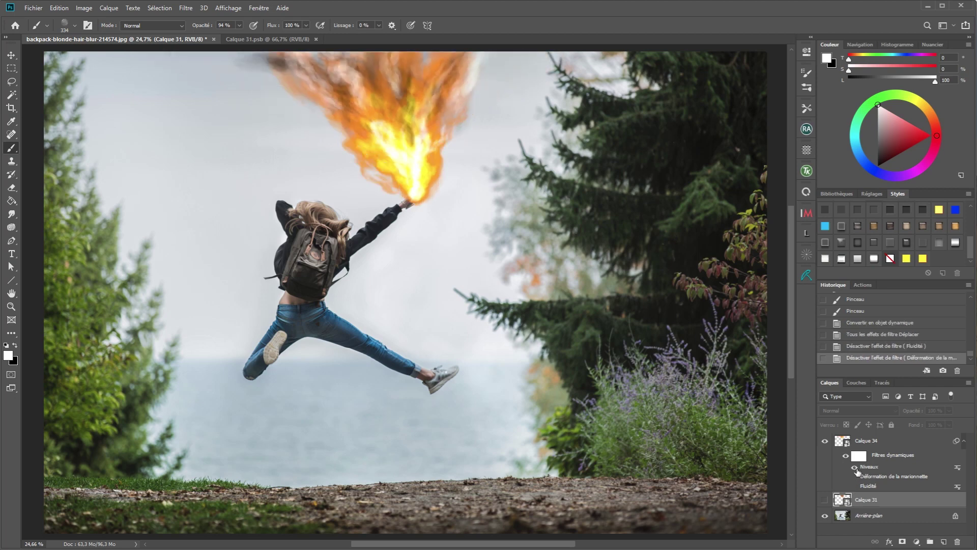
{"action": "left_click", "coordinate": [855, 467]}
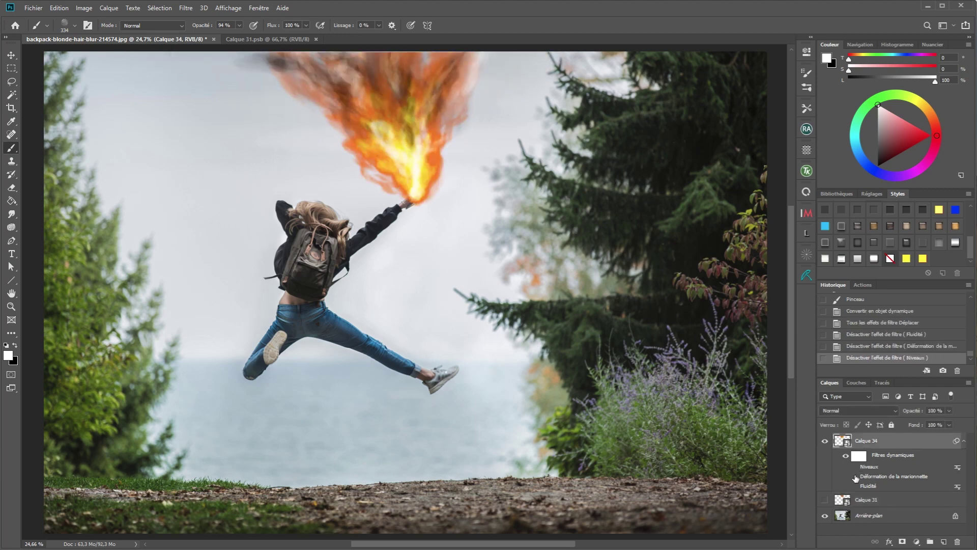
{"action": "left_click", "coordinate": [854, 467]}
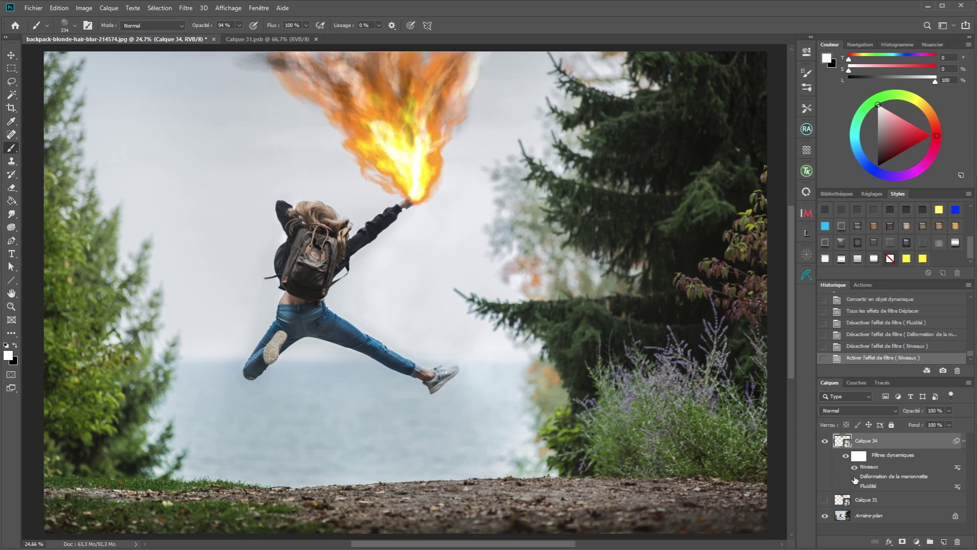
{"action": "left_click", "coordinate": [855, 476]}
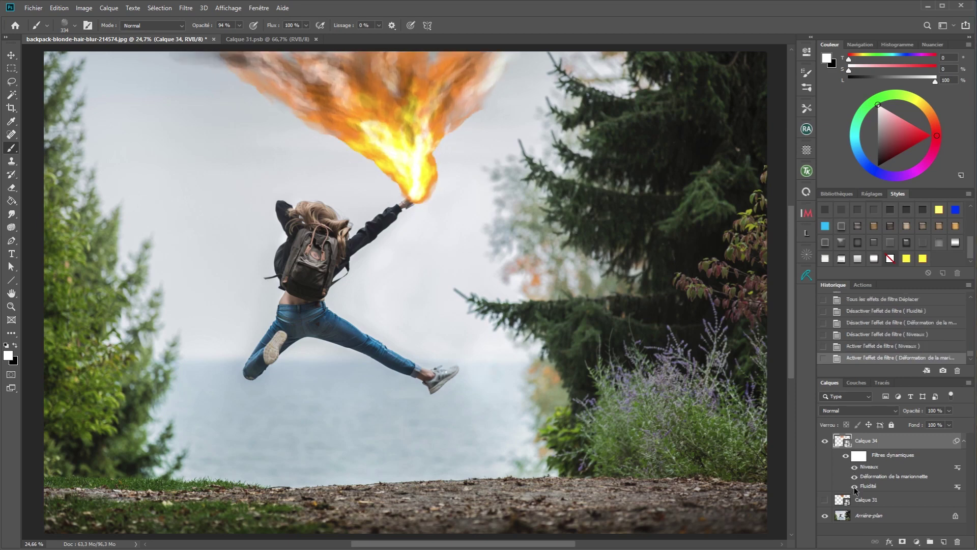
{"action": "left_click", "coordinate": [854, 486]}
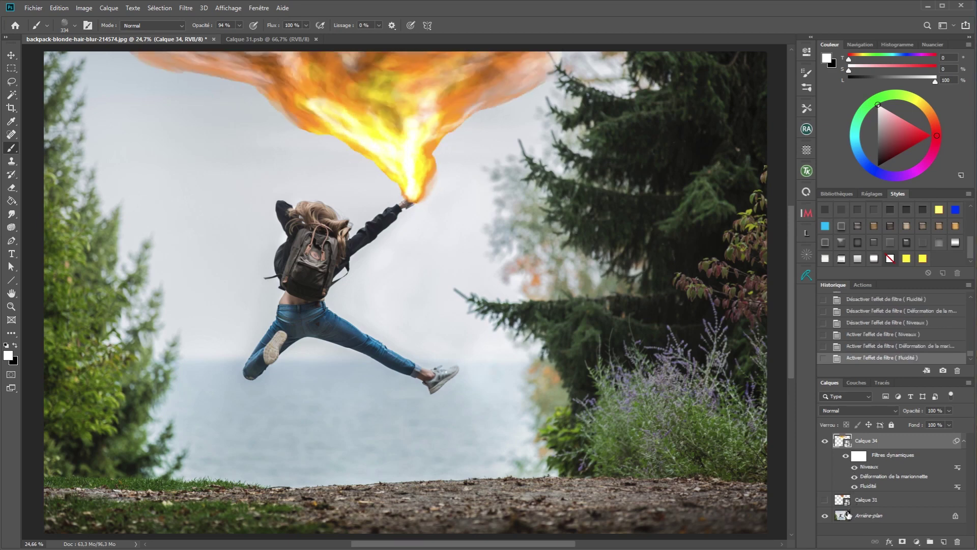
- Delete the hidden old smart object layer Calque 31
{"action": "left_click", "coordinate": [873, 499]}
{"action": "left_click", "coordinate": [958, 542]}
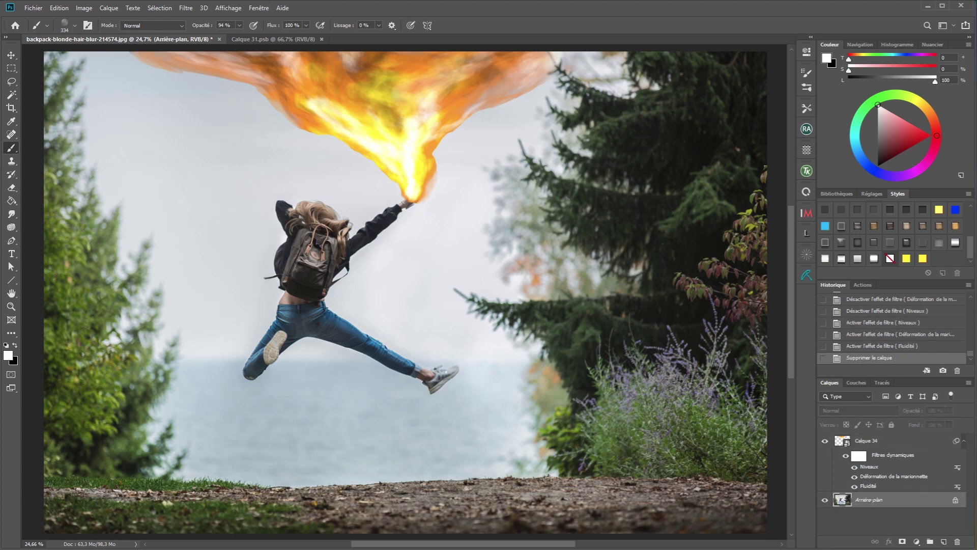